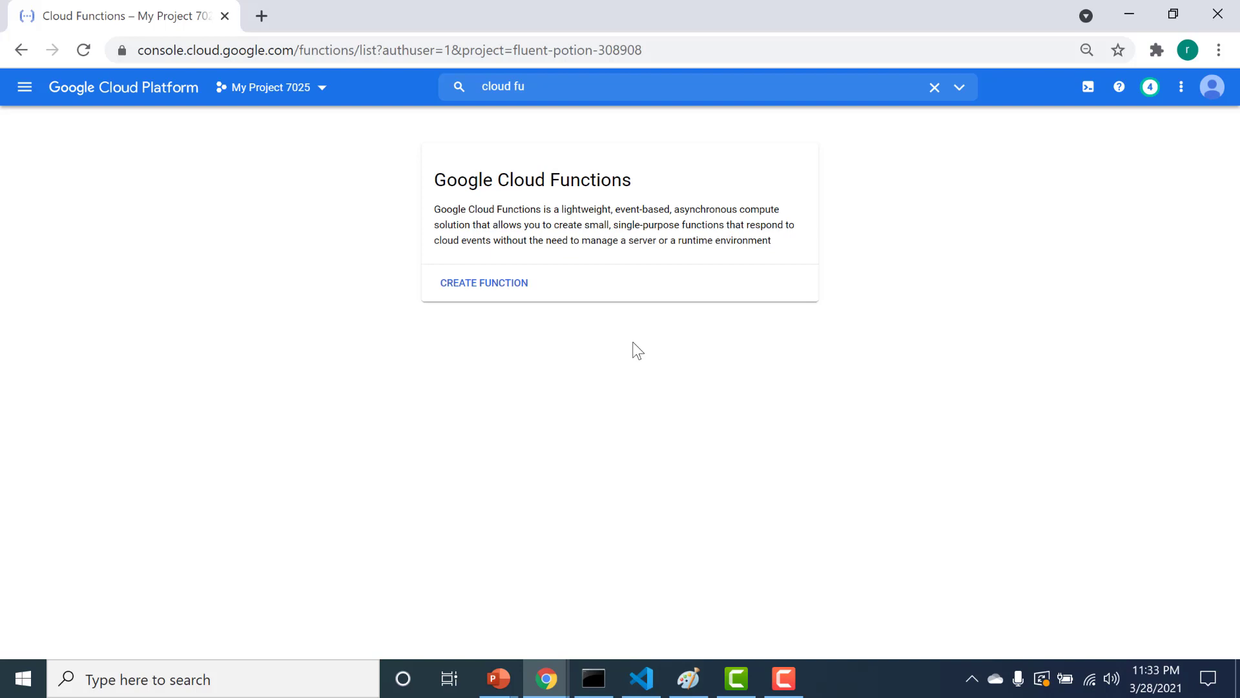
Start creating a new cloud function and name it PROD-FUNCTION
{"action": "left_click", "coordinate": [508, 292]}
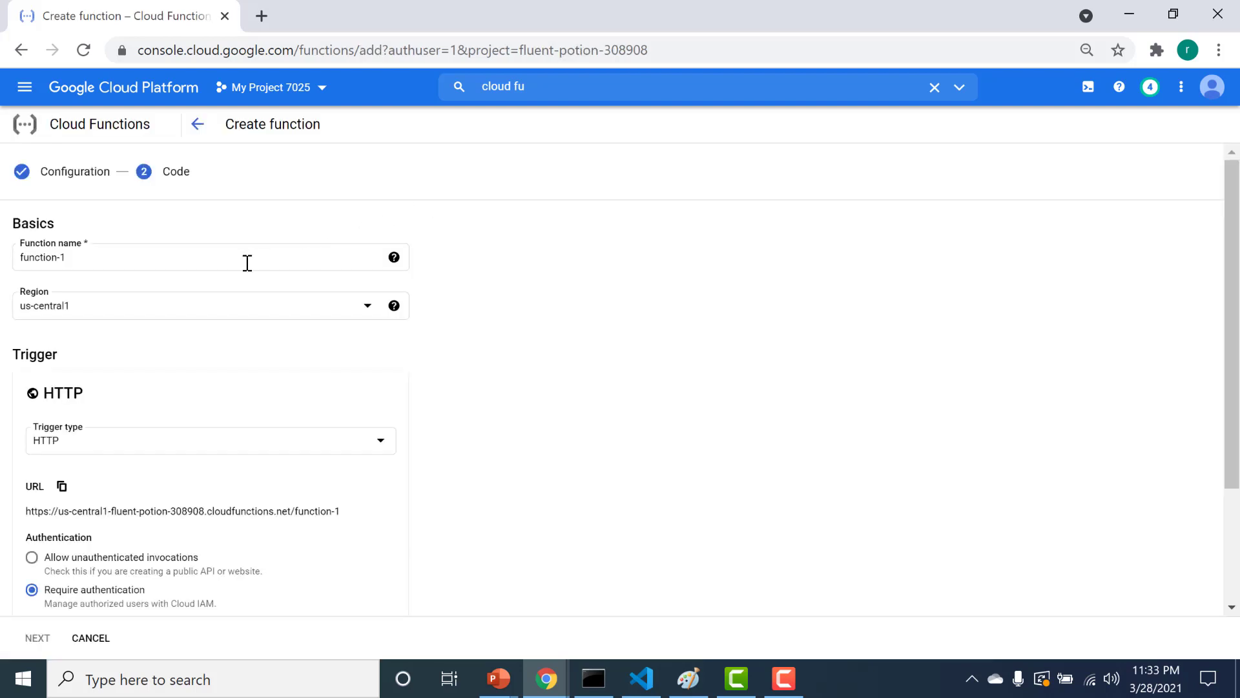
{"action": "left_click_drag", "start_coordinate": [79, 258], "coordinate": [3, 271]}
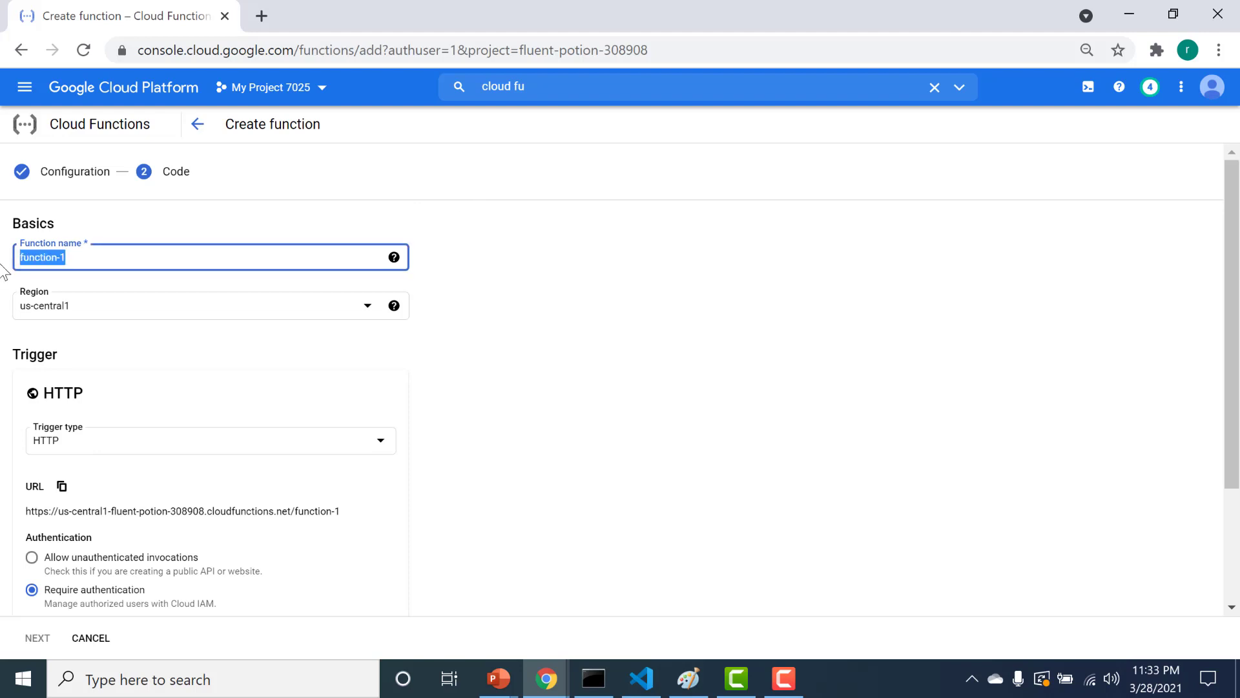
{"action": "type", "text": "PROD-"}
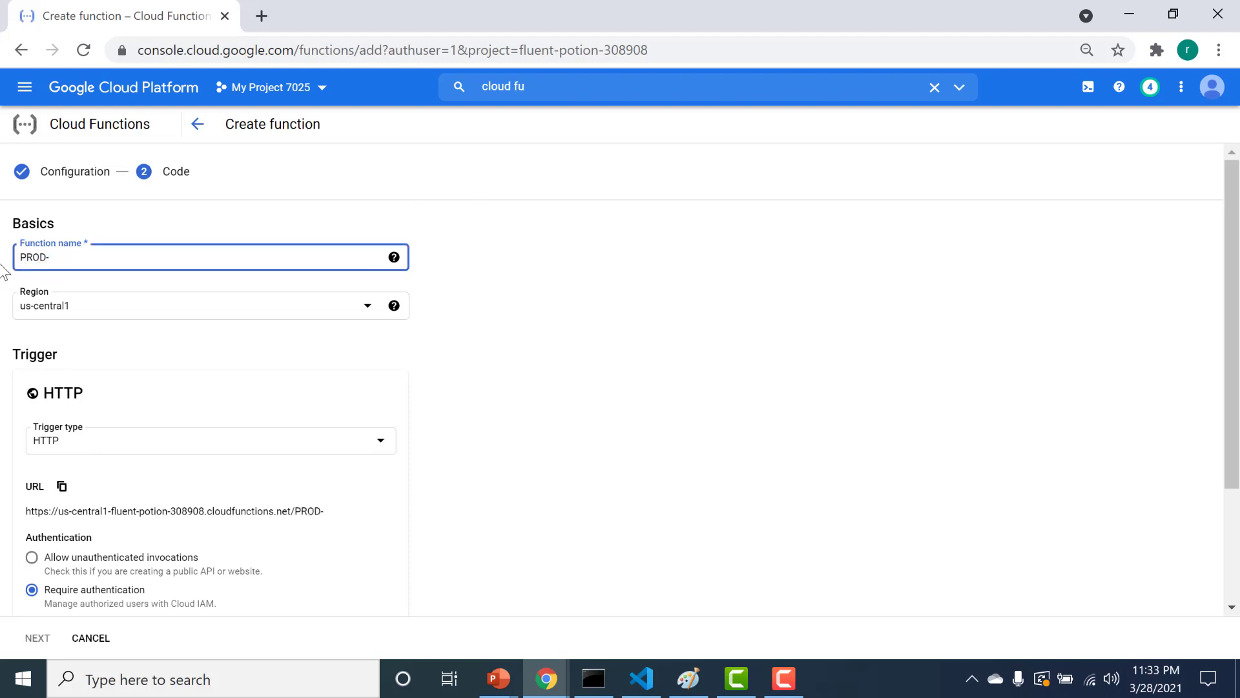
{"action": "type", "text": "FUCNTION"}
{"action": "key", "text": "BackSpace"}
{"action": "key", "text": "BackSpace"}
{"action": "key", "text": "BackSpace"}
{"action": "key", "text": "BackSpace"}
{"action": "key", "text": "BackSpace"}
{"action": "key", "text": "BackSpace"}
{"action": "type", "text": "NCTION"}
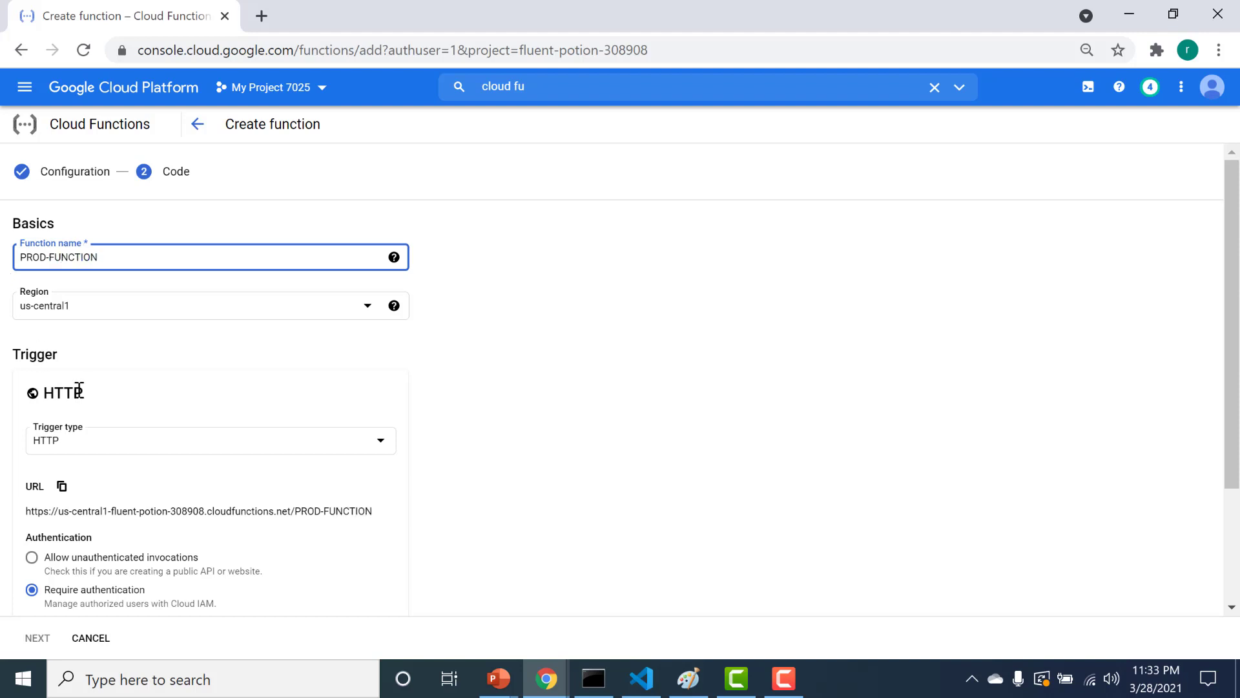
{"action": "left_click", "coordinate": [148, 423]}
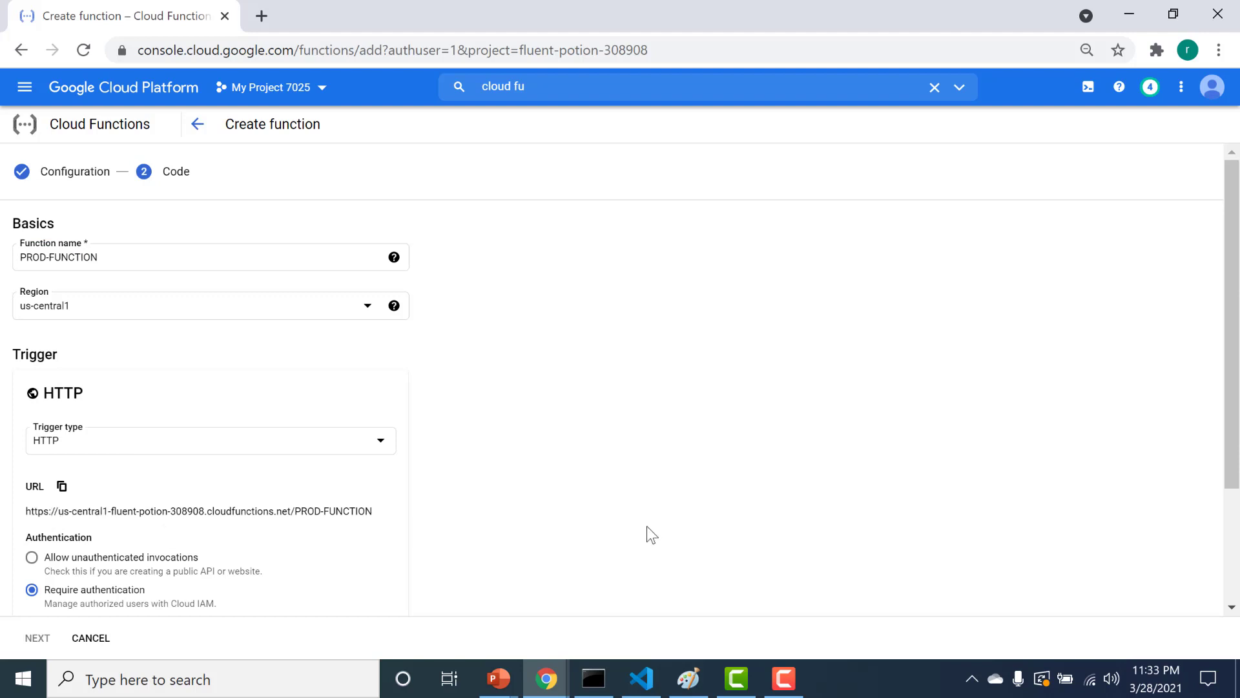
Allow unauthenticated invocations for the HTTP trigger and save the trigger settings
{"action": "scroll", "coordinate": [1238, 355], "scroll_direction": "down", "scroll_amount": 1}
{"action": "scroll", "coordinate": [1238, 355], "scroll_direction": "down", "scroll_amount": 1}
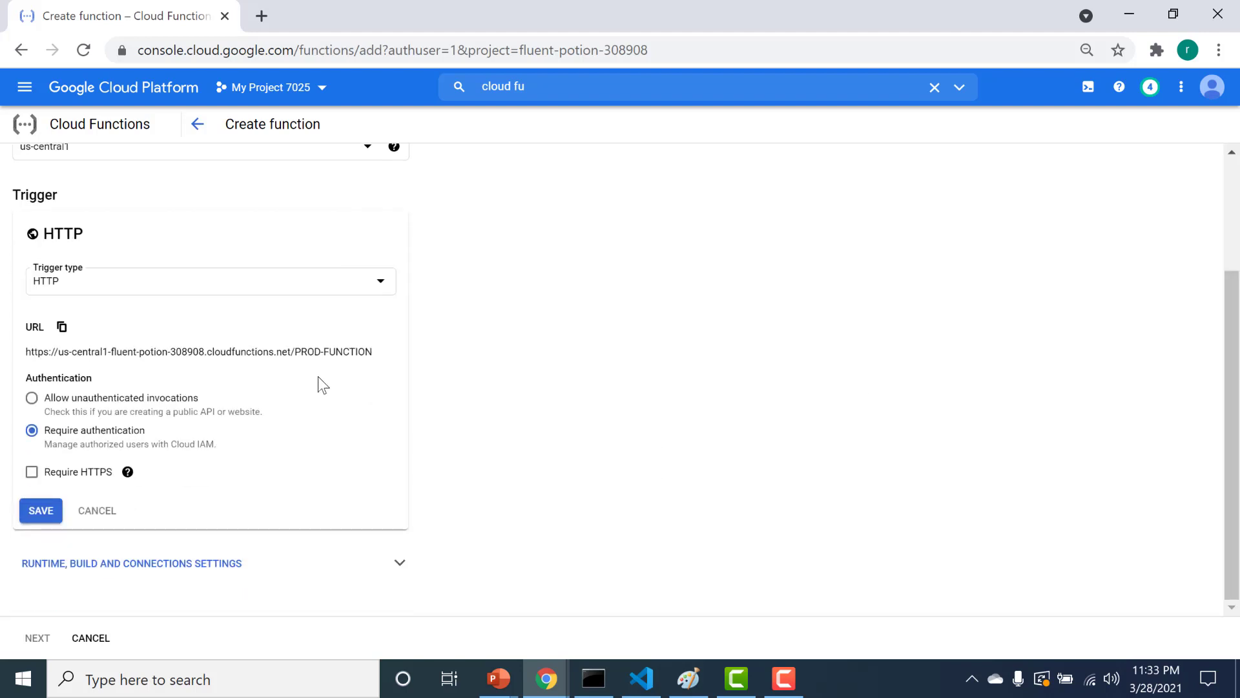
{"action": "left_click", "coordinate": [31, 399]}
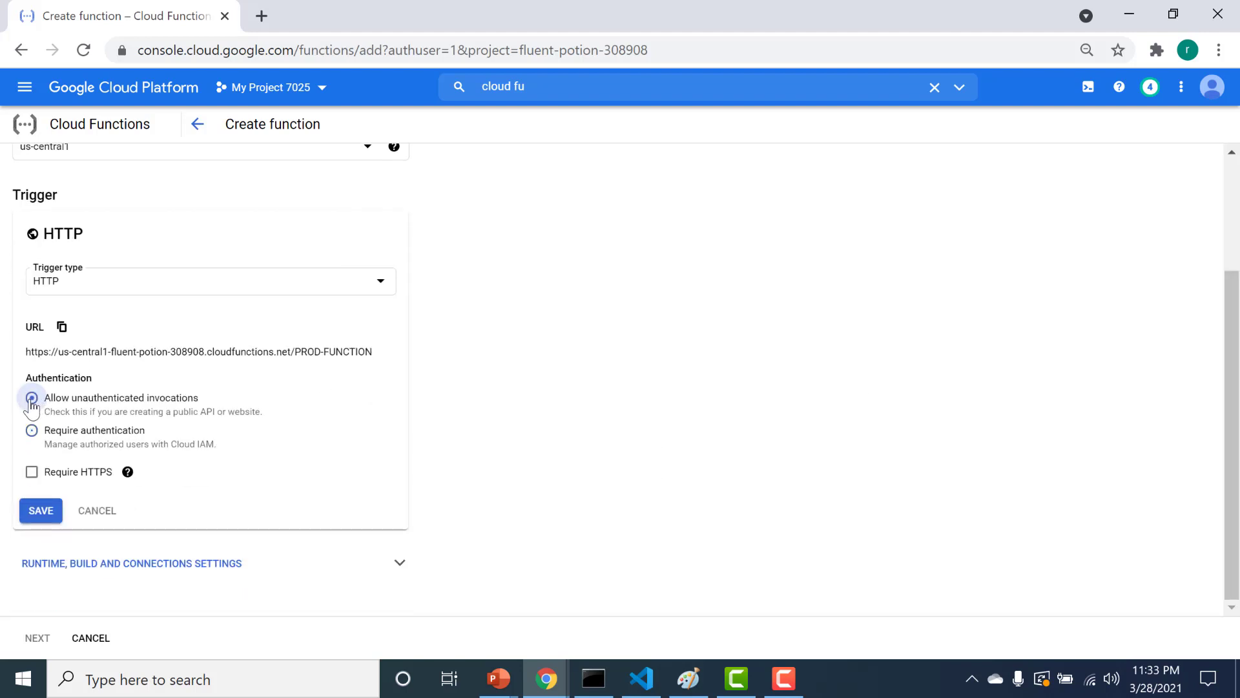
{"action": "left_click", "coordinate": [57, 519]}
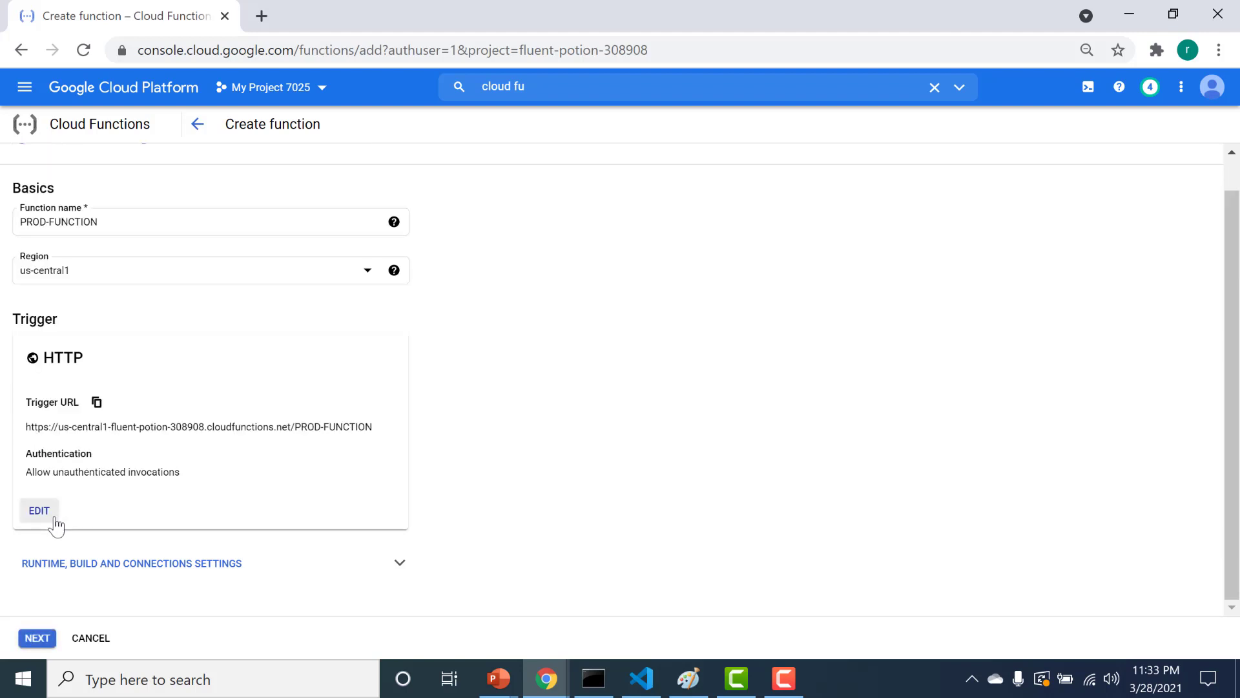
Add a runtime environment variable named env with the value prod
{"action": "left_click", "coordinate": [260, 566]}
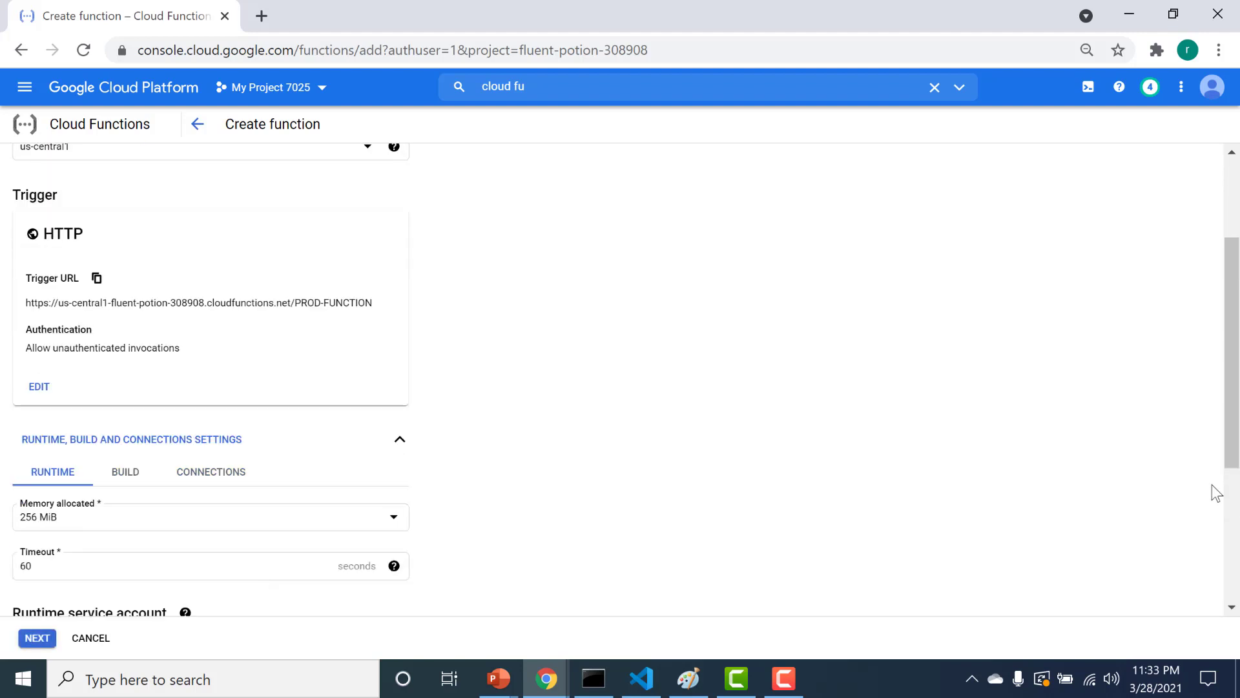
{"action": "left_click_drag", "start_coordinate": [1232, 452], "coordinate": [1226, 568]}
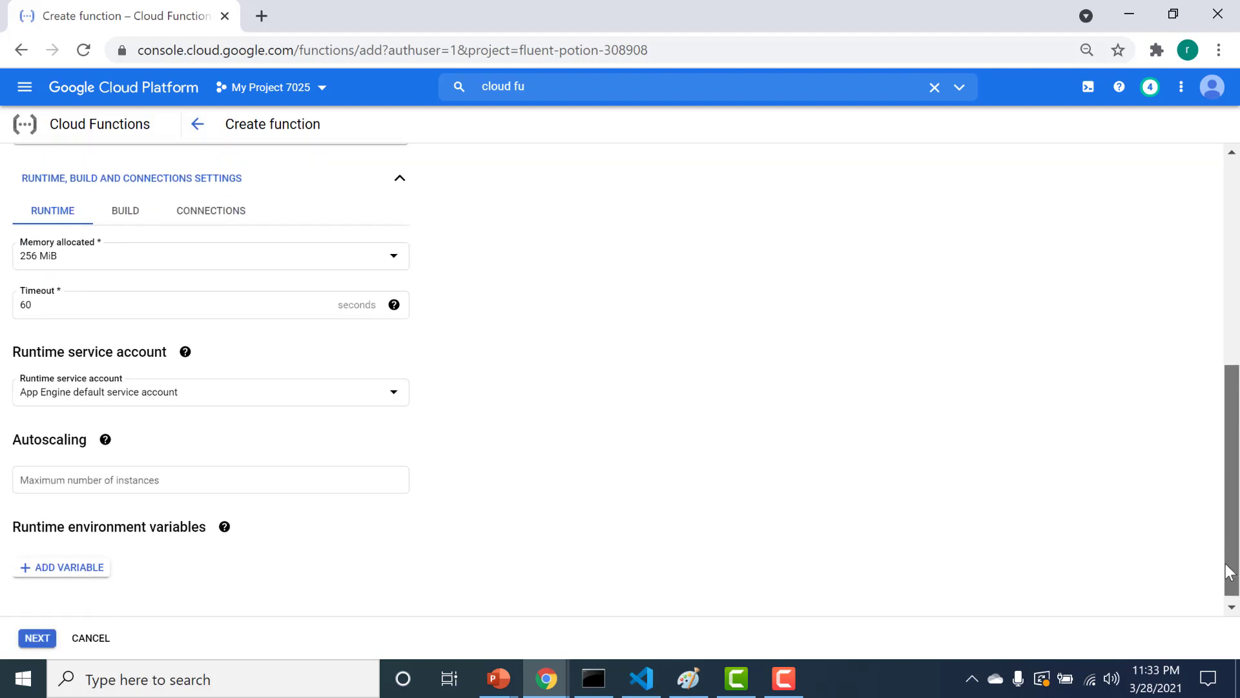
{"action": "left_click", "coordinate": [97, 566]}
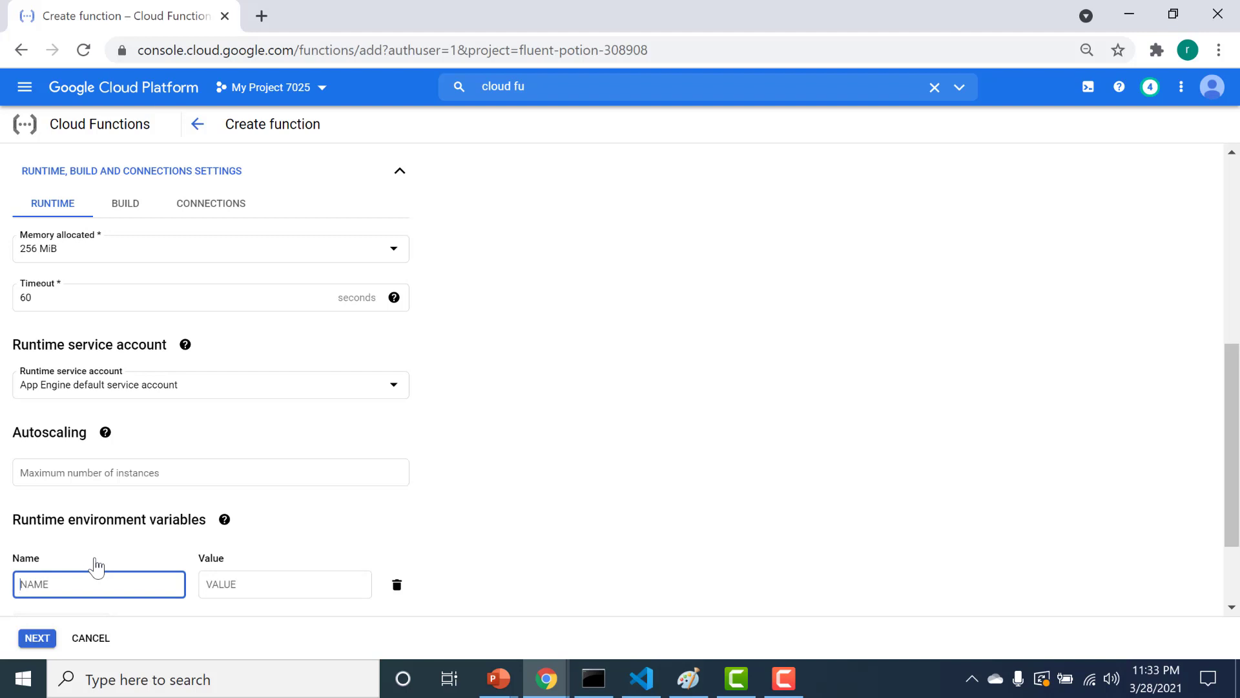
{"action": "type", "text": "env"}
{"action": "left_click", "coordinate": [274, 572]}
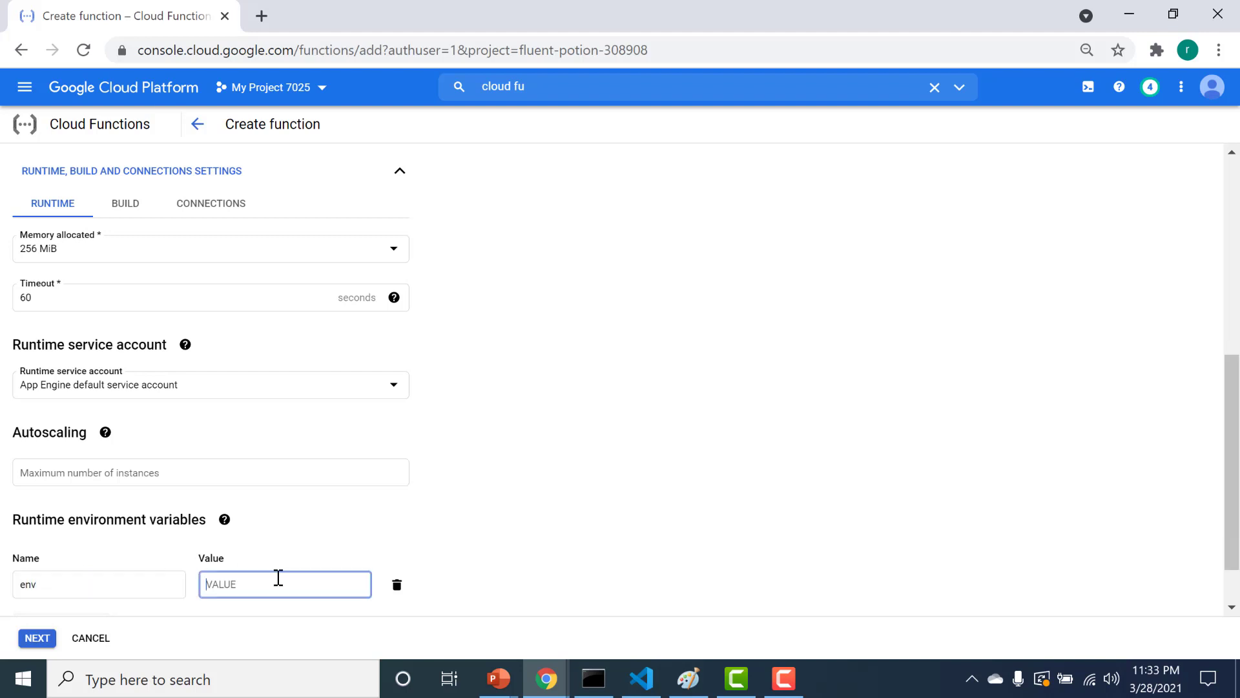
{"action": "type", "text": "prod"}
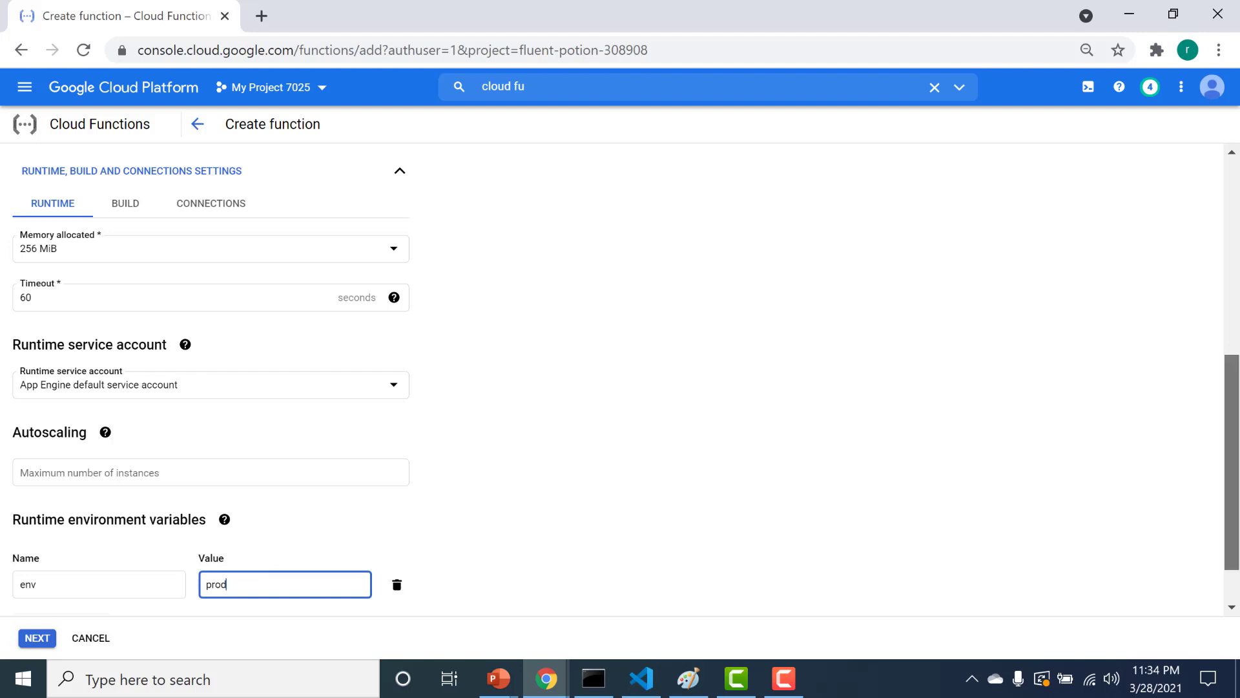
Add a second runtime environment variable named foo with the value bar, and continue to the code stage
{"action": "scroll", "coordinate": [388, 600], "scroll_direction": "down", "scroll_amount": 1}
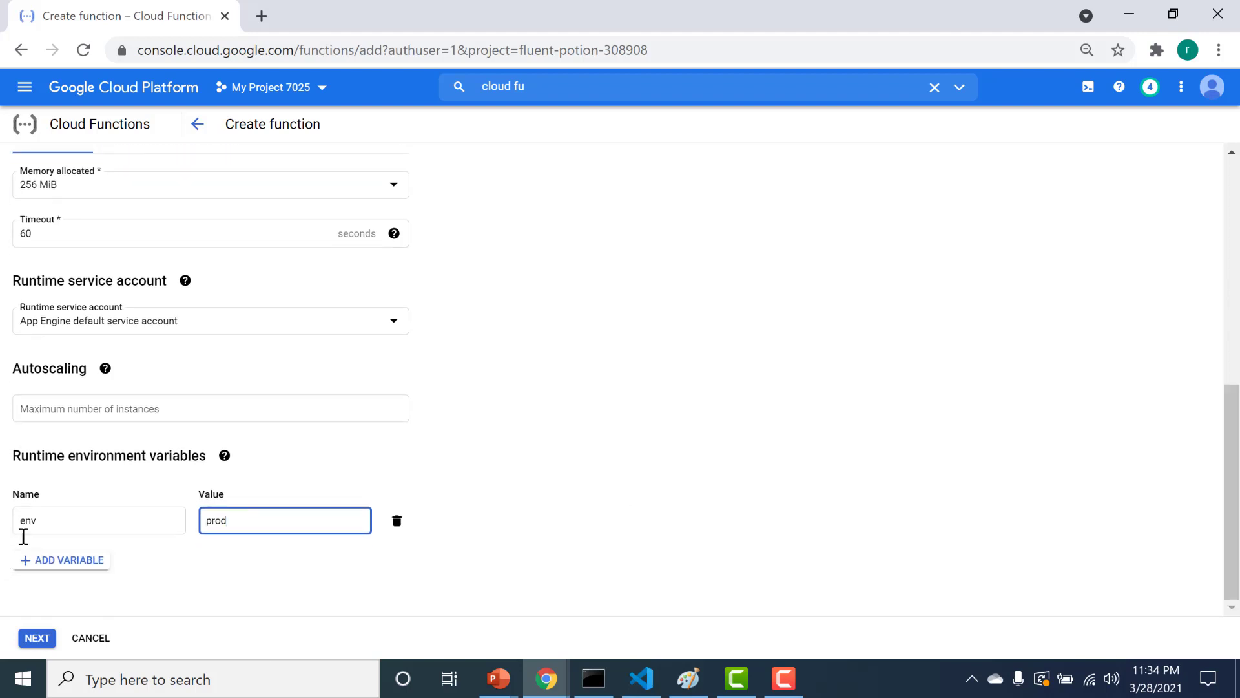
{"action": "left_click", "coordinate": [25, 560]}
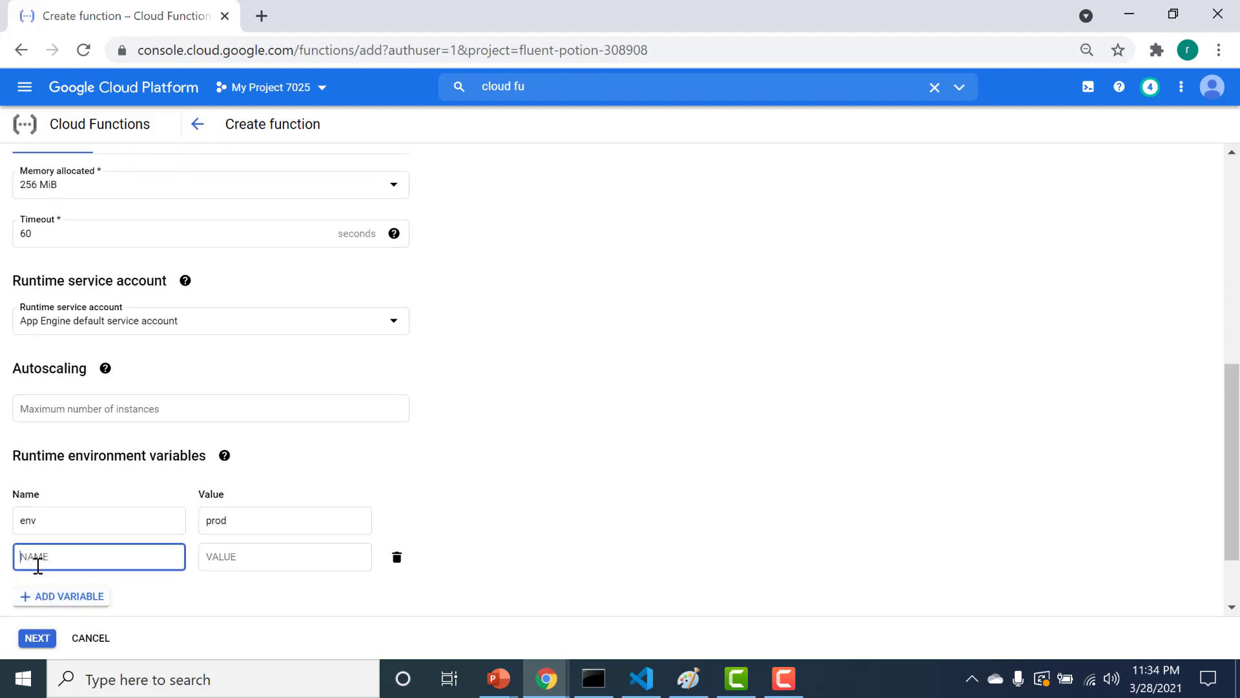
{"action": "type", "text": "fee"}
{"action": "type", "text": "oo"}
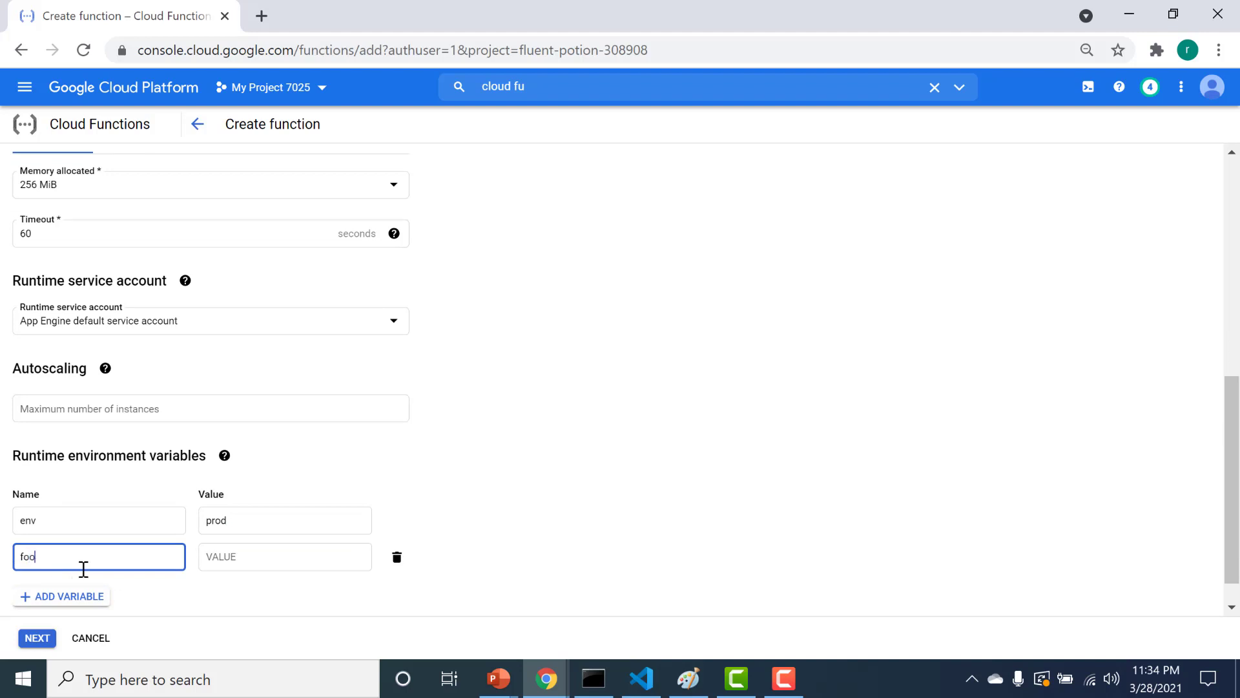
{"action": "left_click", "coordinate": [260, 551]}
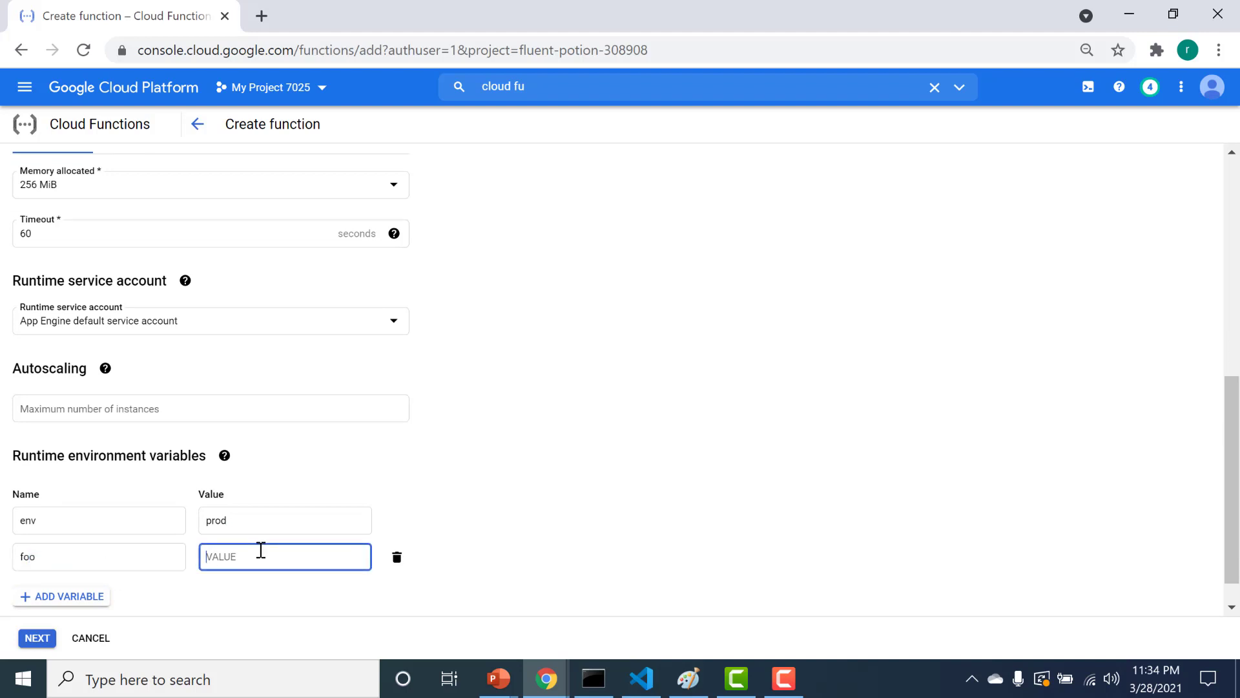
{"action": "type", "text": "bar"}
{"action": "left_click", "coordinate": [38, 640]}
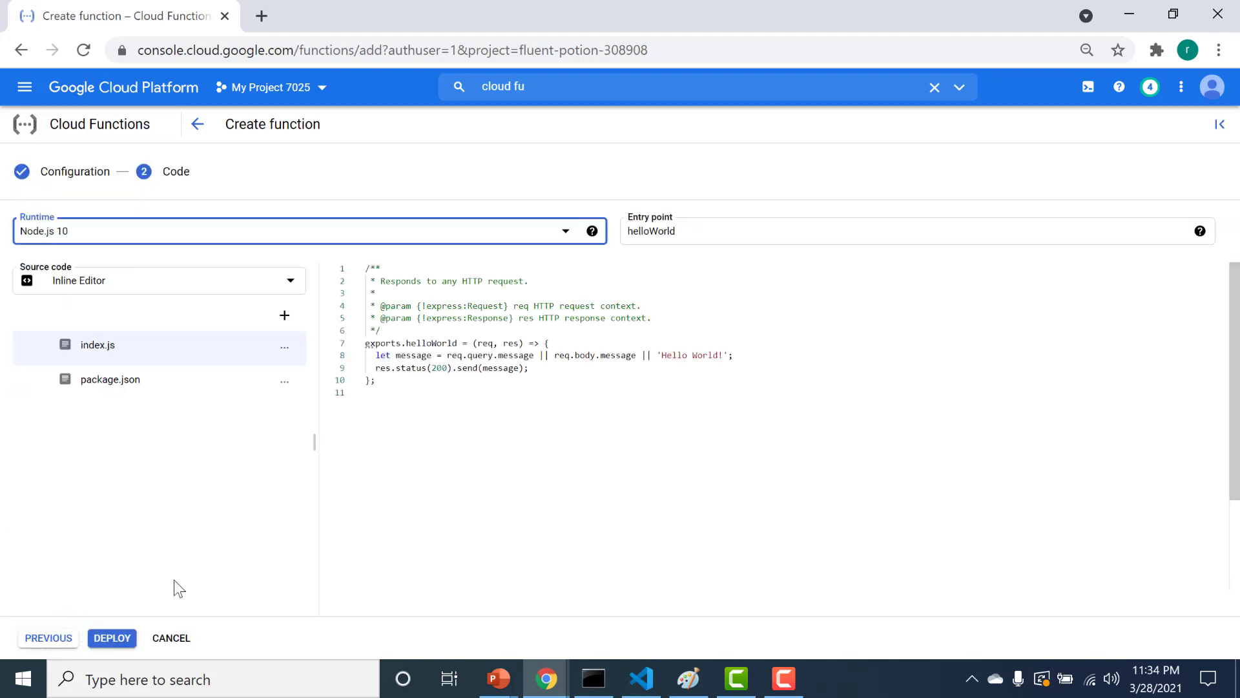
Insert console.log(process.env.env); as the first statement of the helloWorld function in index.js
{"action": "left_click", "coordinate": [728, 340]}
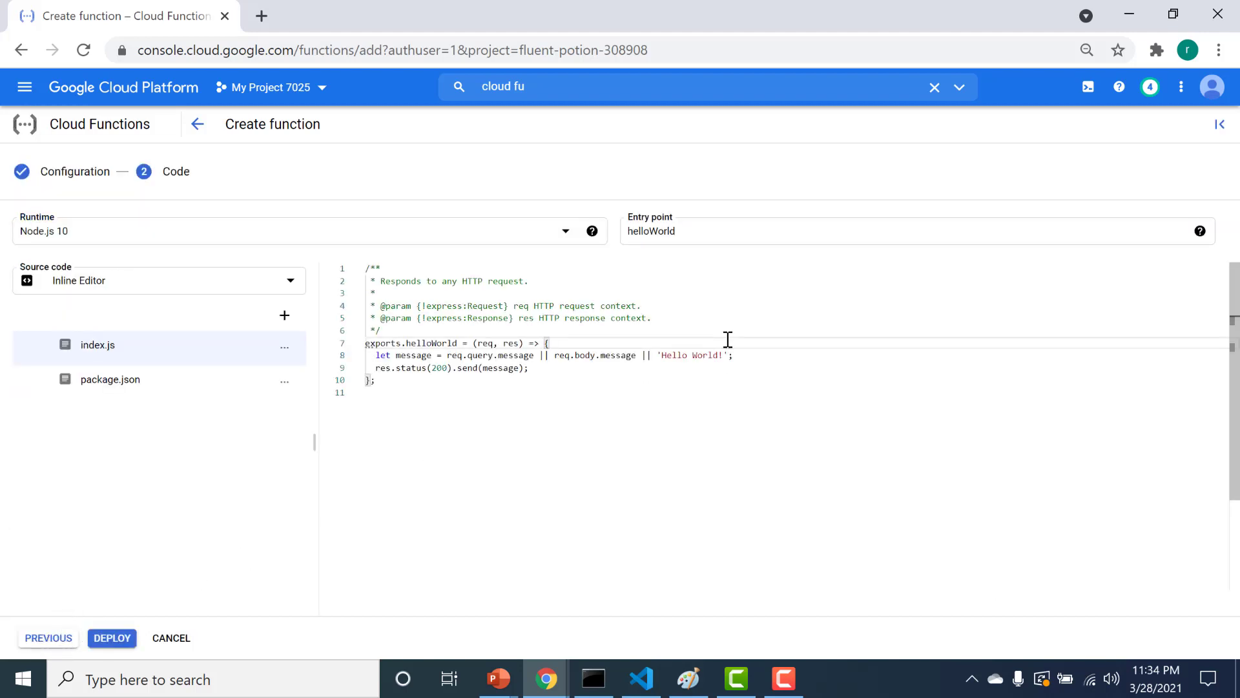
{"action": "key", "text": "Return"}
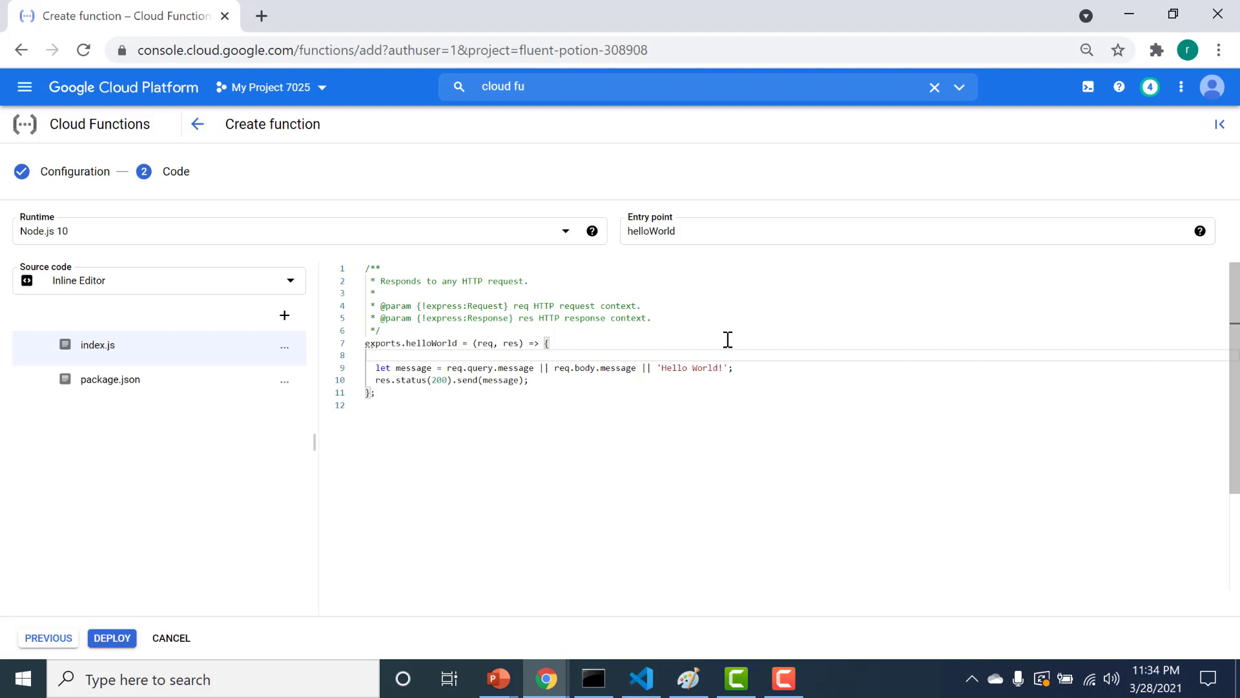
{"action": "type", "text": "console."}
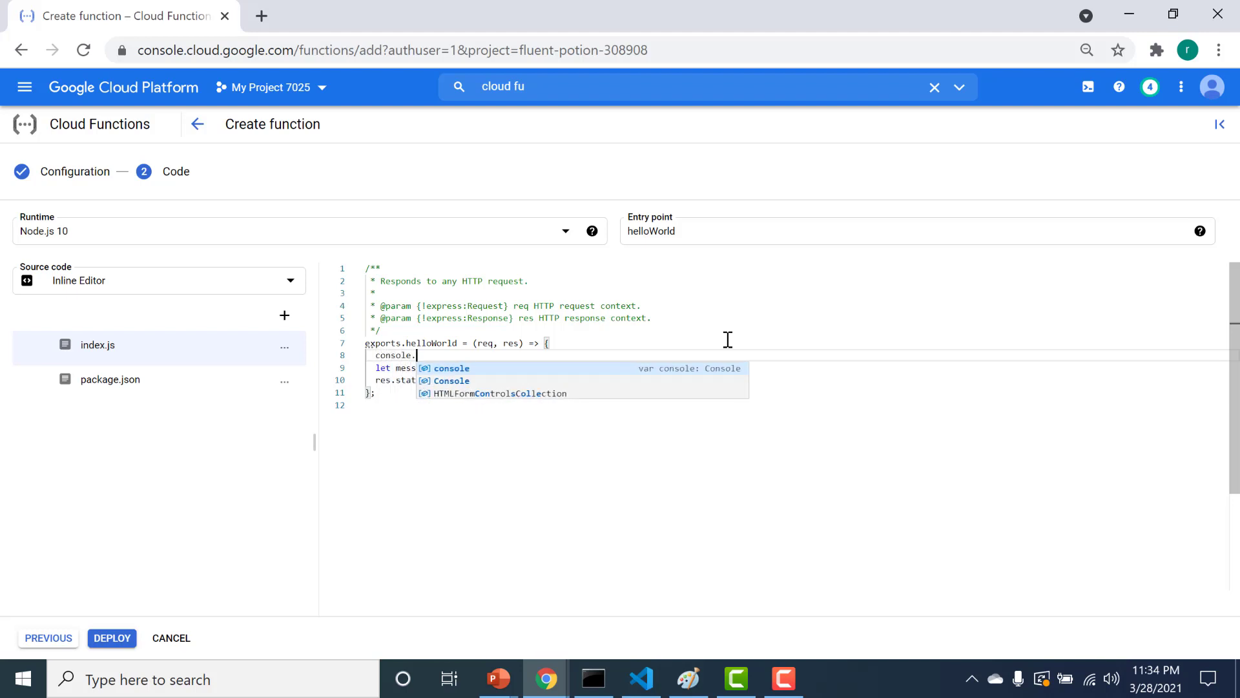
{"action": "type", "text": "log()"}
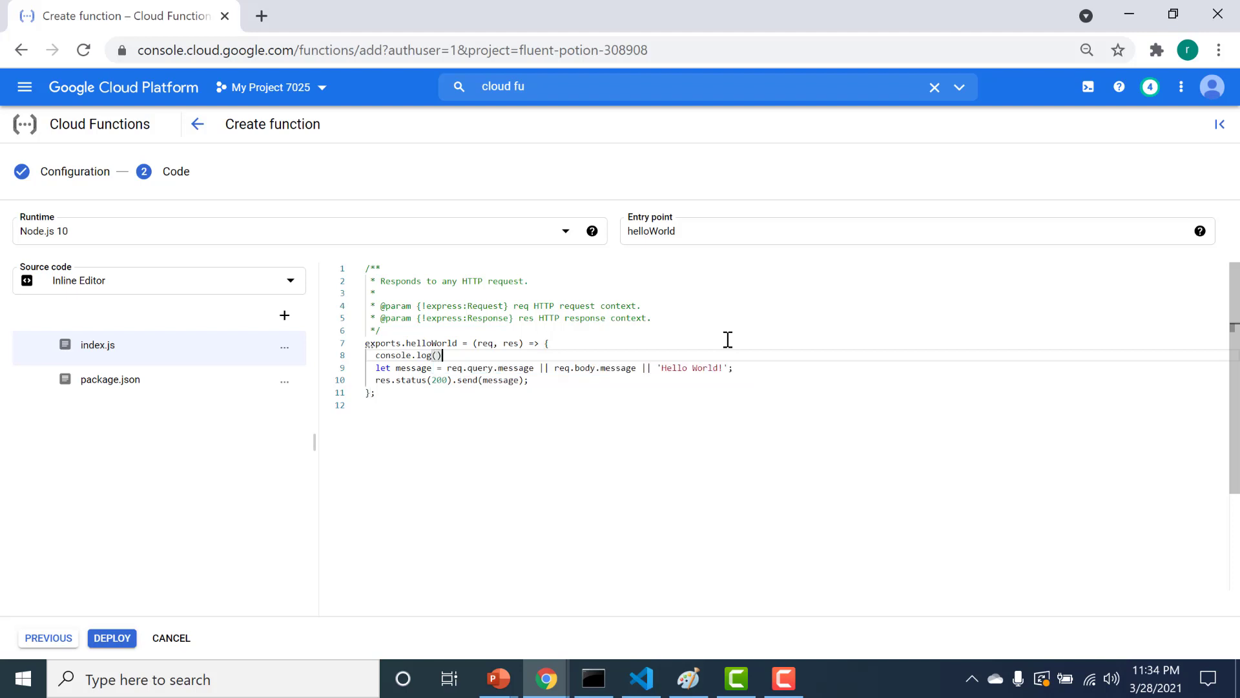
{"action": "type", "text": "pro"}
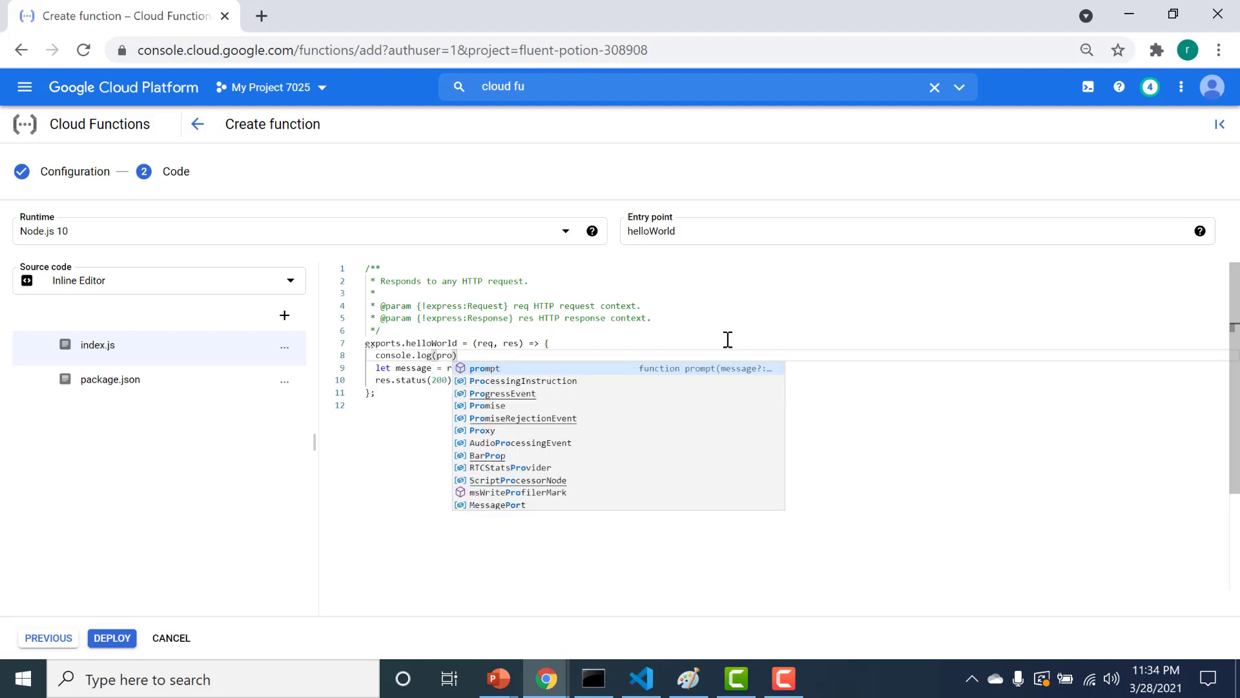
{"action": "type", "text": "cess.en"}
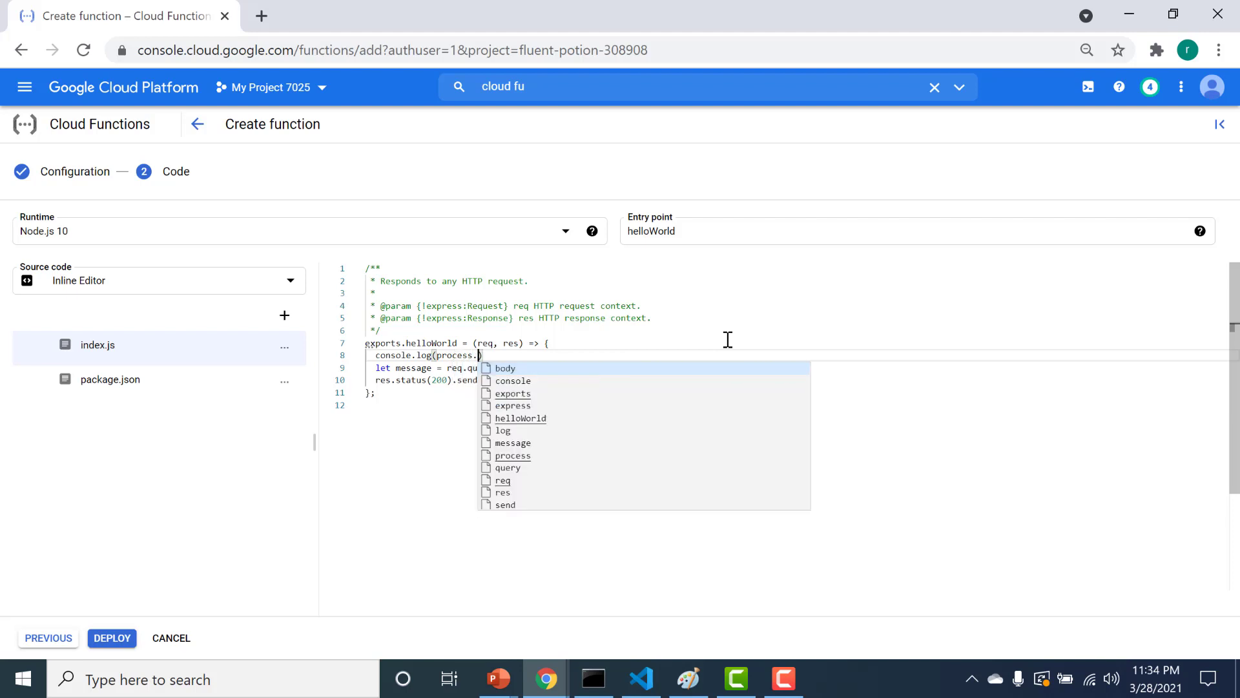
{"action": "type", "text": "v."}
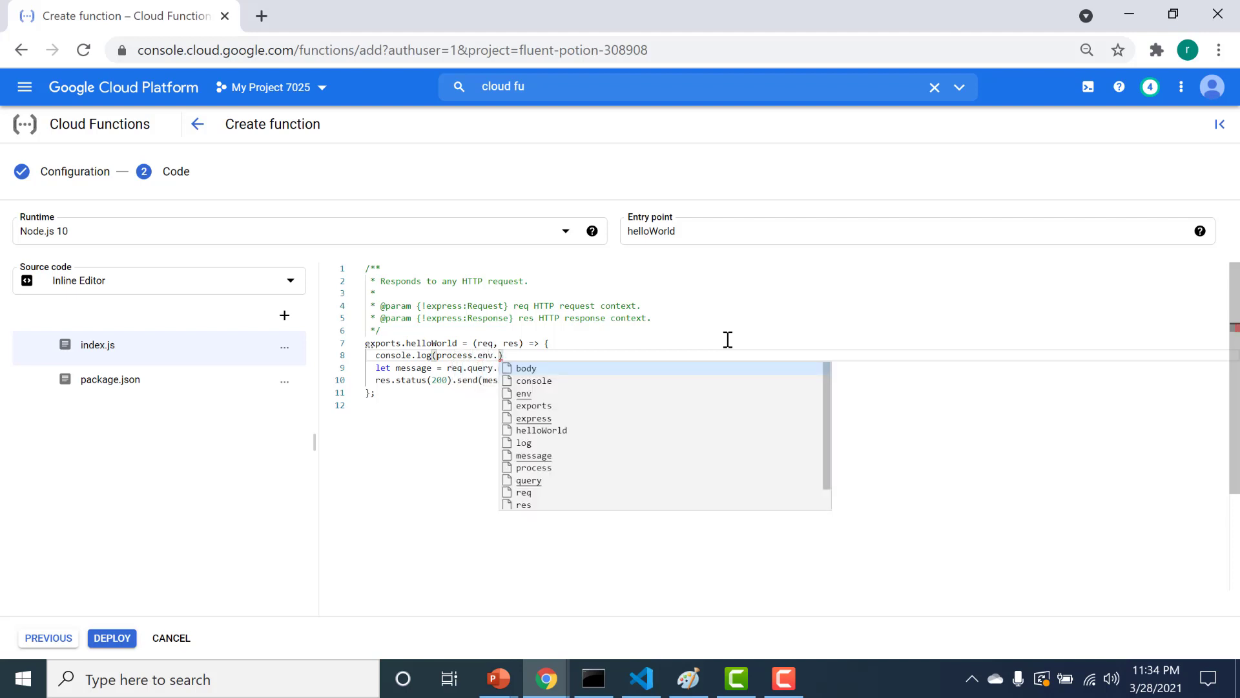
{"action": "type", "text": "env"}
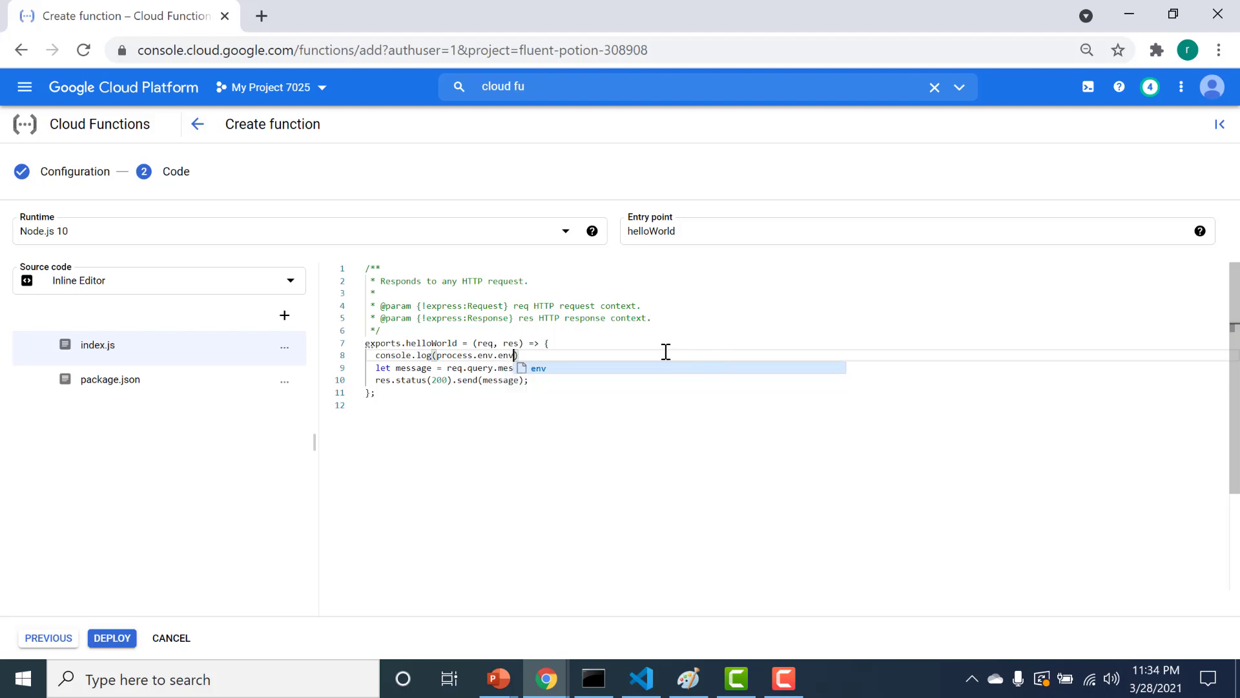
{"action": "key", "text": "Return"}
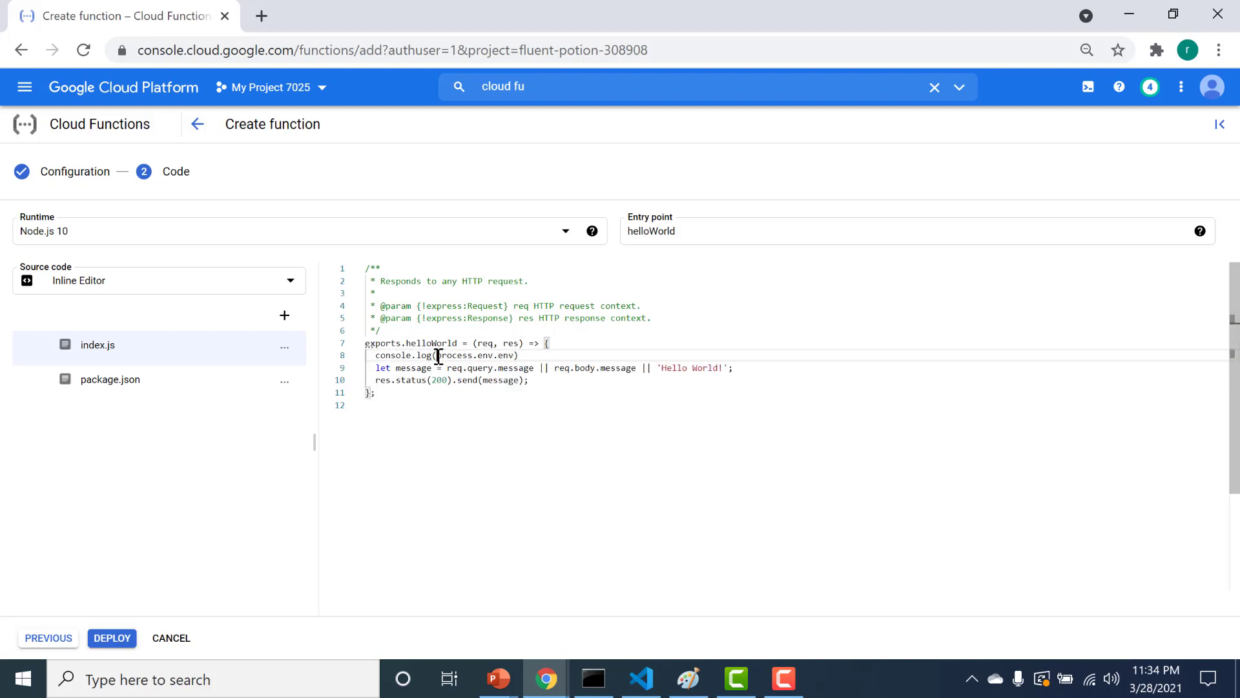
{"action": "left_click_drag", "start_coordinate": [437, 356], "coordinate": [515, 354]}
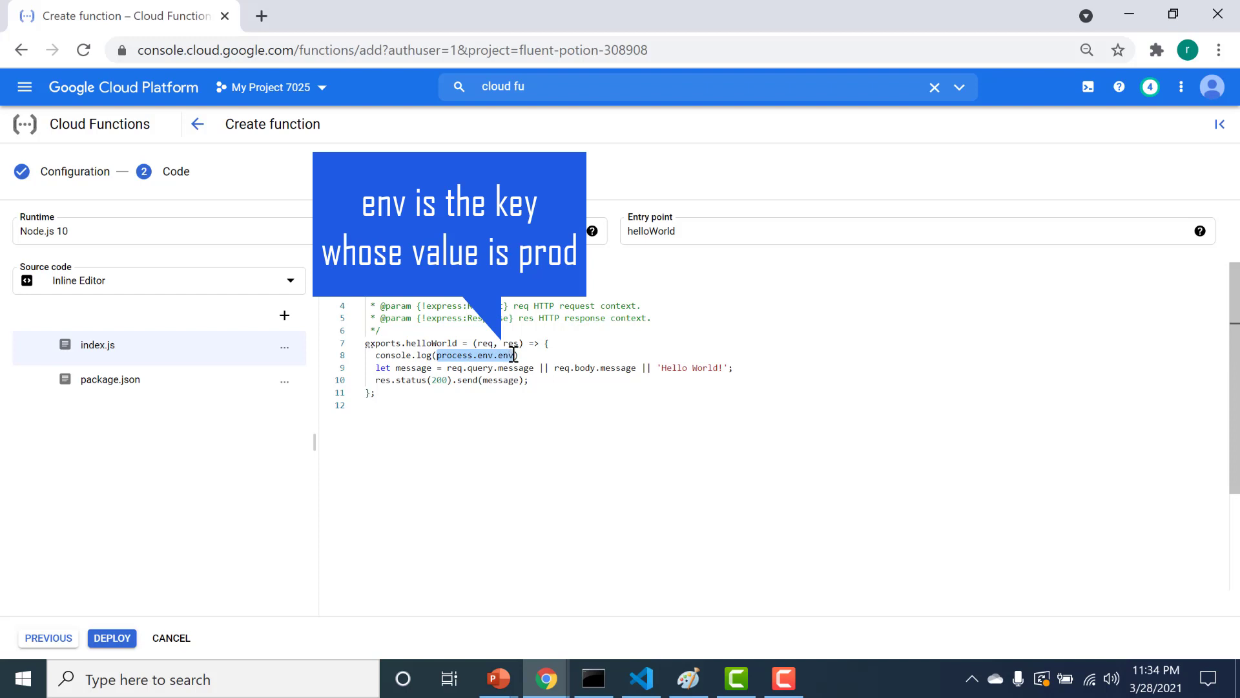
{"action": "left_click", "coordinate": [542, 356]}
{"action": "type", "text": ";"}
Add an empty console.log() call on a new line below the first log statement
{"action": "key", "text": "Return"}
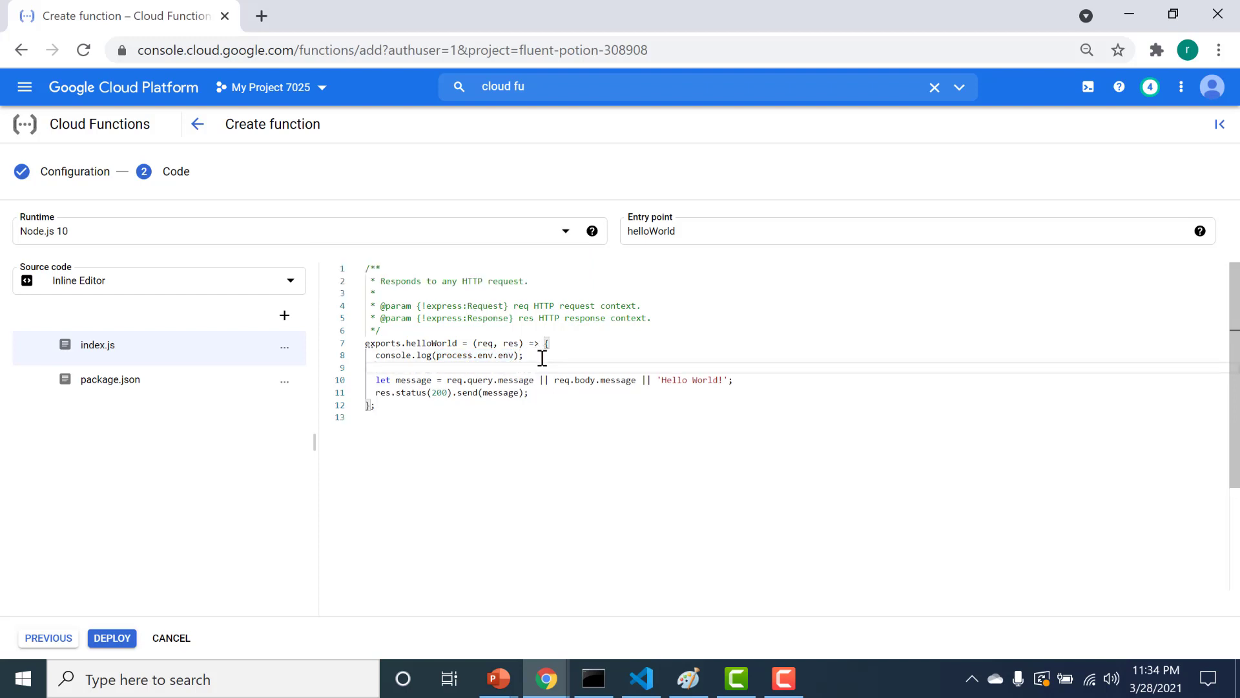
{"action": "type", "text": "console.log("}
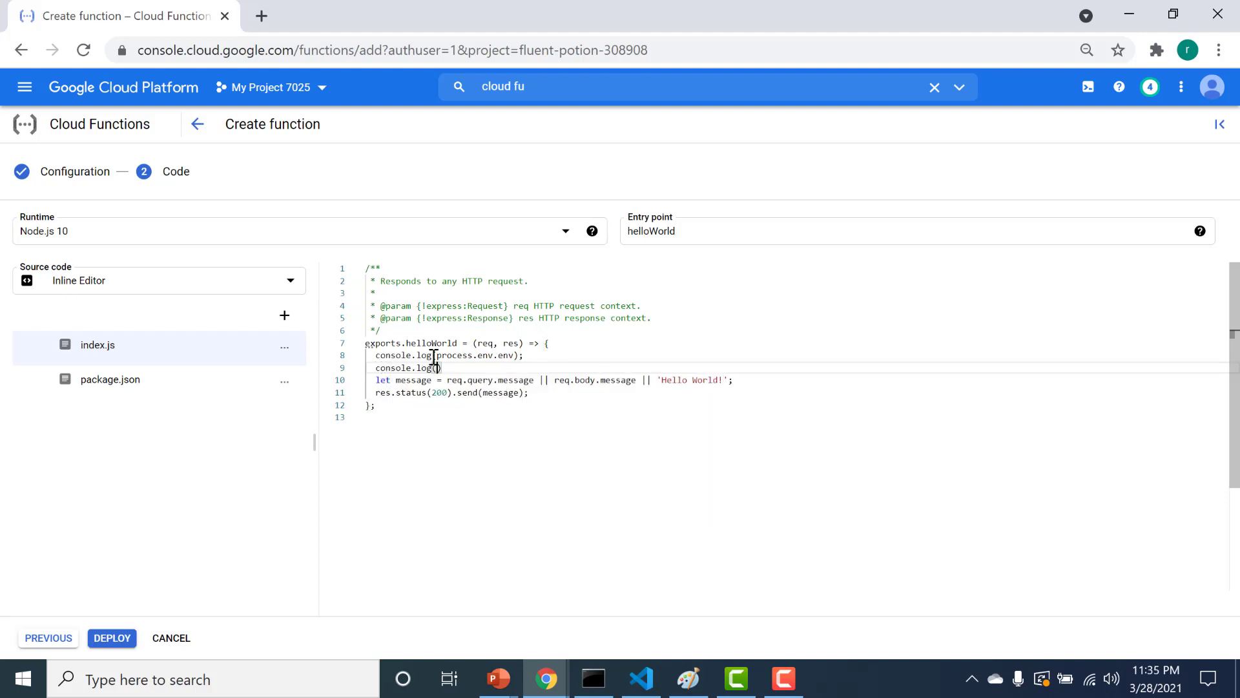
{"action": "left_click_drag", "start_coordinate": [432, 355], "coordinate": [514, 355]}
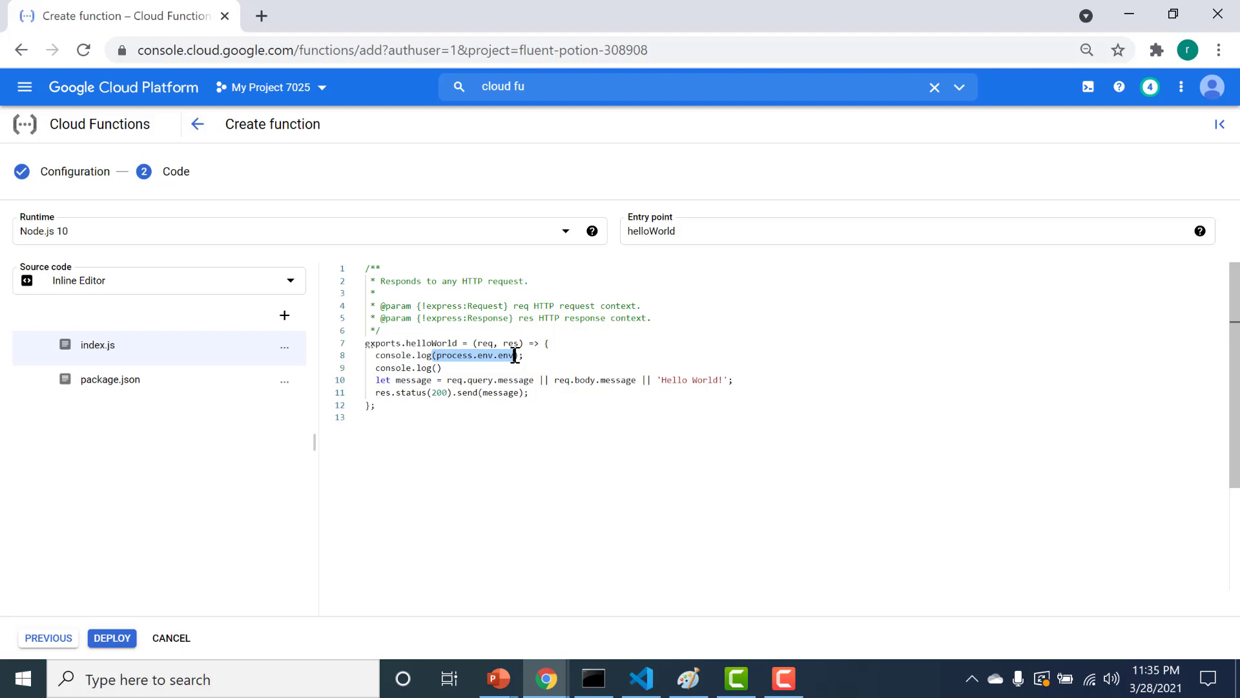
{"action": "left_click", "coordinate": [514, 355]}
{"action": "key", "text": "BackSpace"}
{"action": "key", "text": "BackSpace"}
{"action": "key", "text": "BackSpace"}
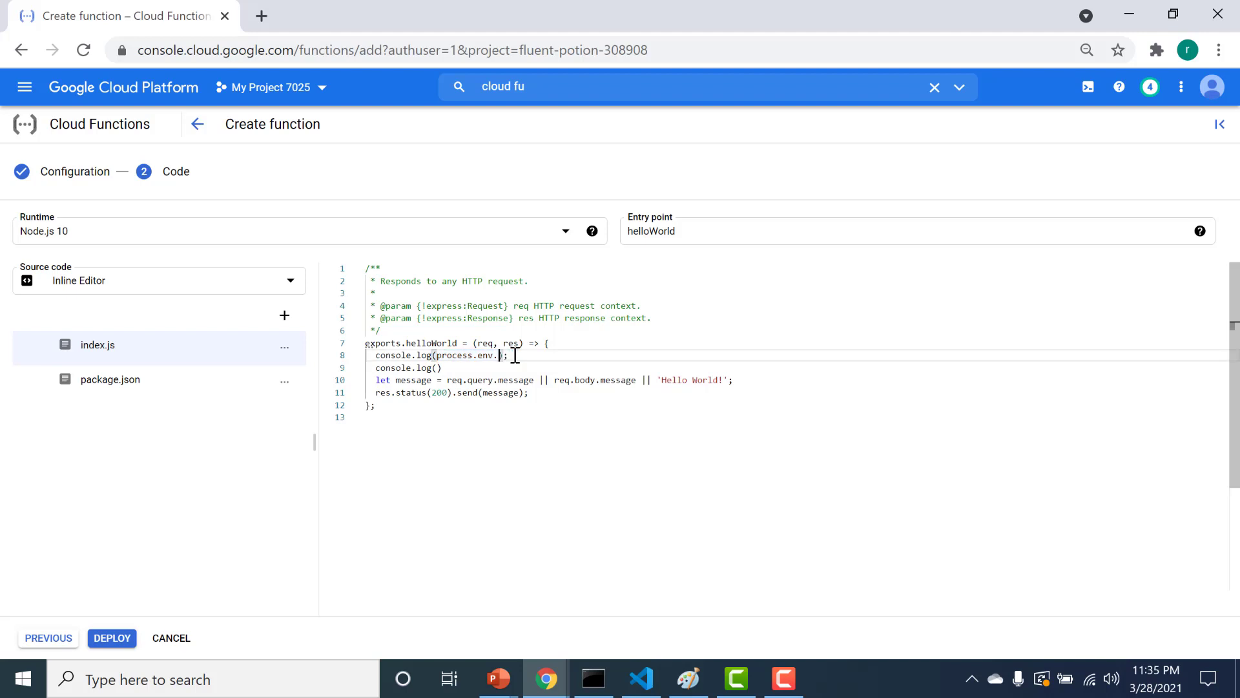
{"action": "type", "text": "env"}
Complete the second log statement in helloWorld as console.log(process.env.foo) and deploy the function
{"action": "left_click", "coordinate": [437, 368]}
{"action": "type", "text": "proc"}
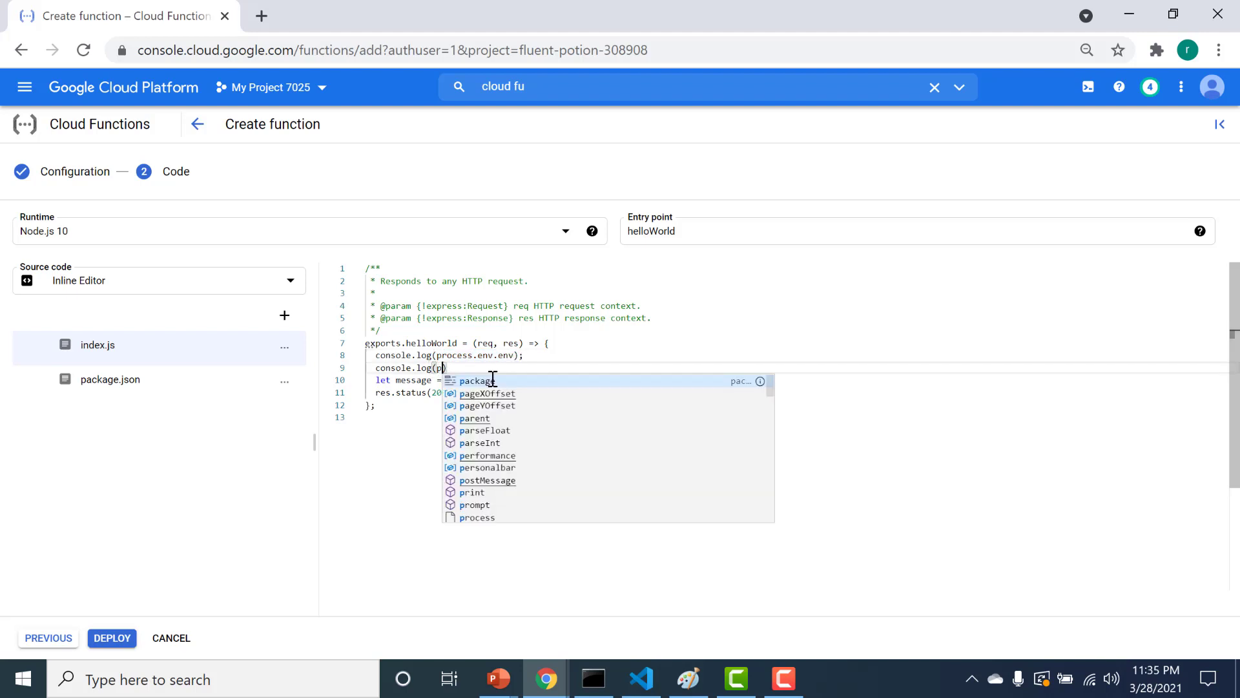
{"action": "type", "text": "ess"}
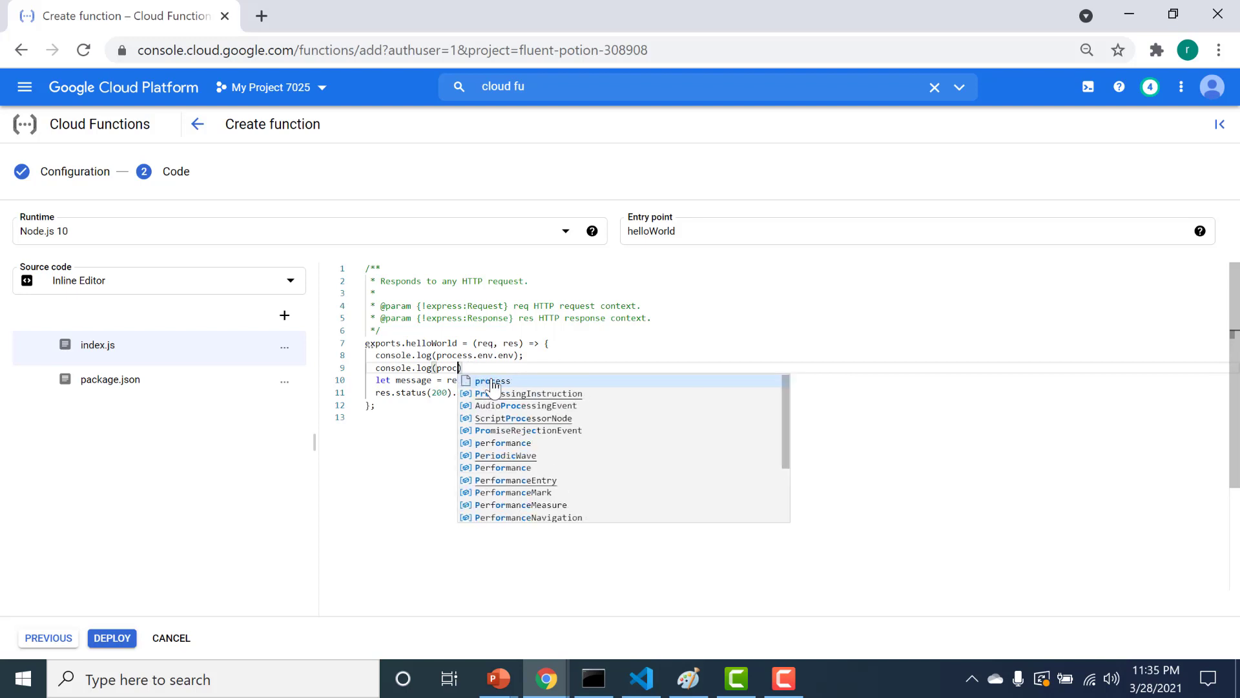
{"action": "key", "text": "Escape"}
{"action": "type", "text": ".env"}
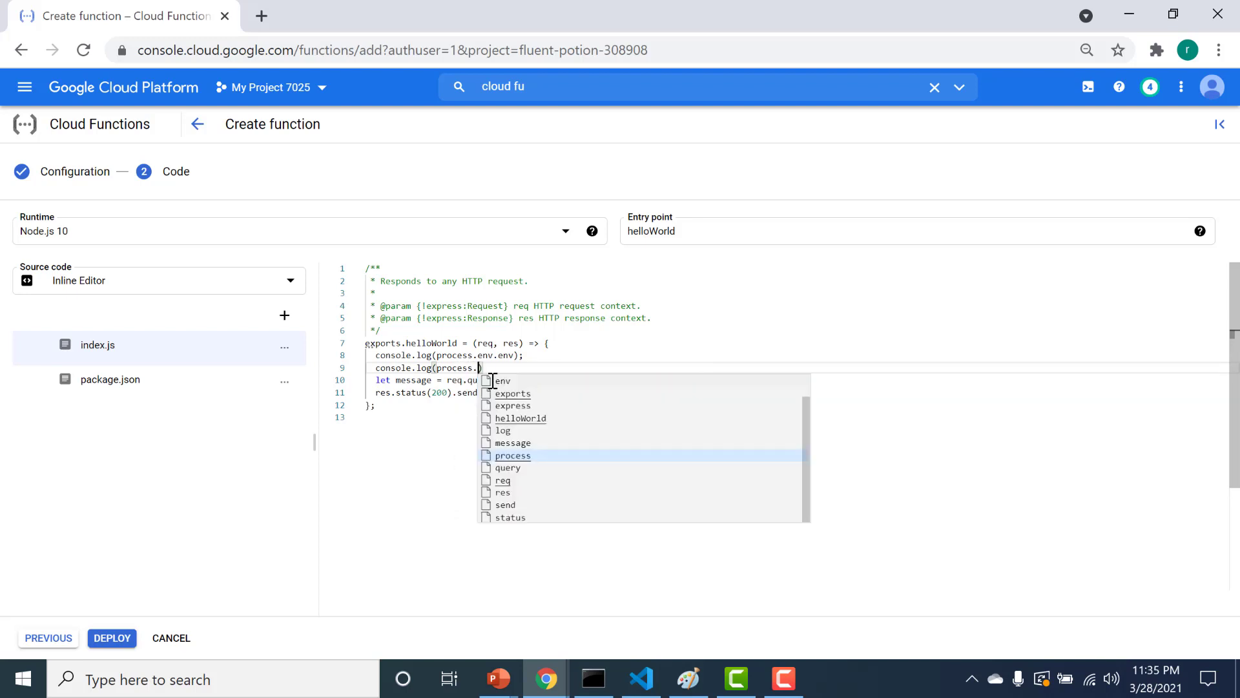
{"action": "type", "text": ".foo"}
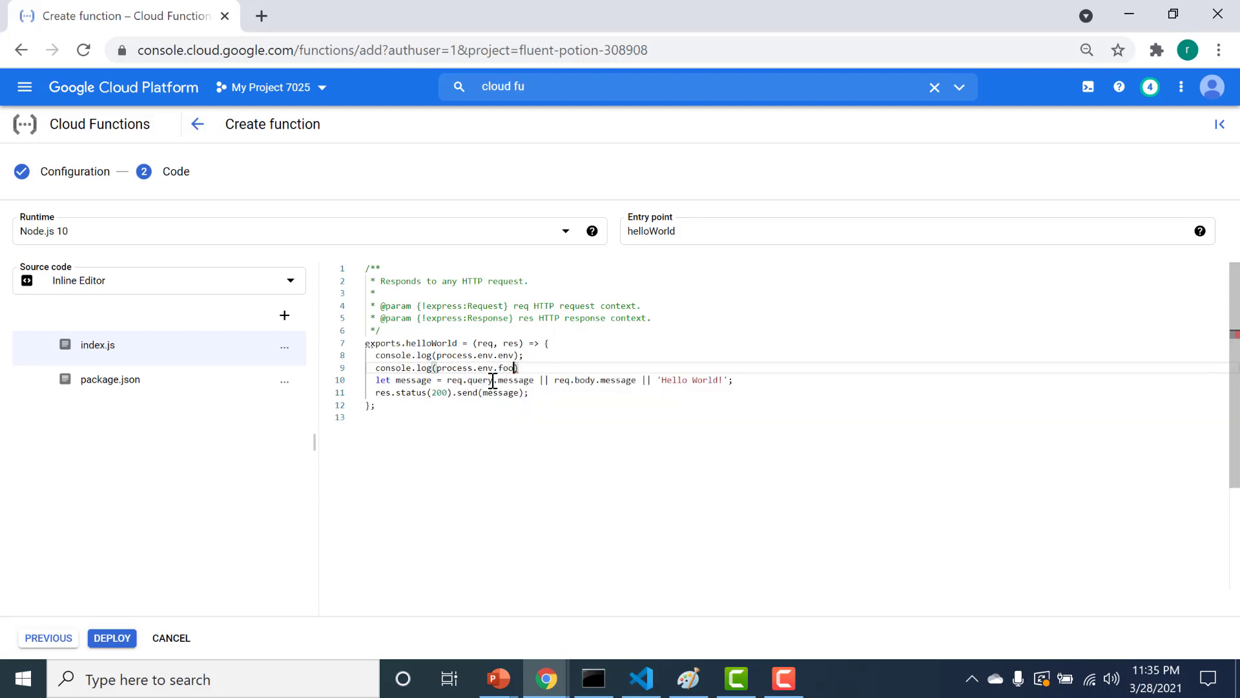
{"action": "key", "text": "End"}
{"action": "left_click", "coordinate": [113, 638]}
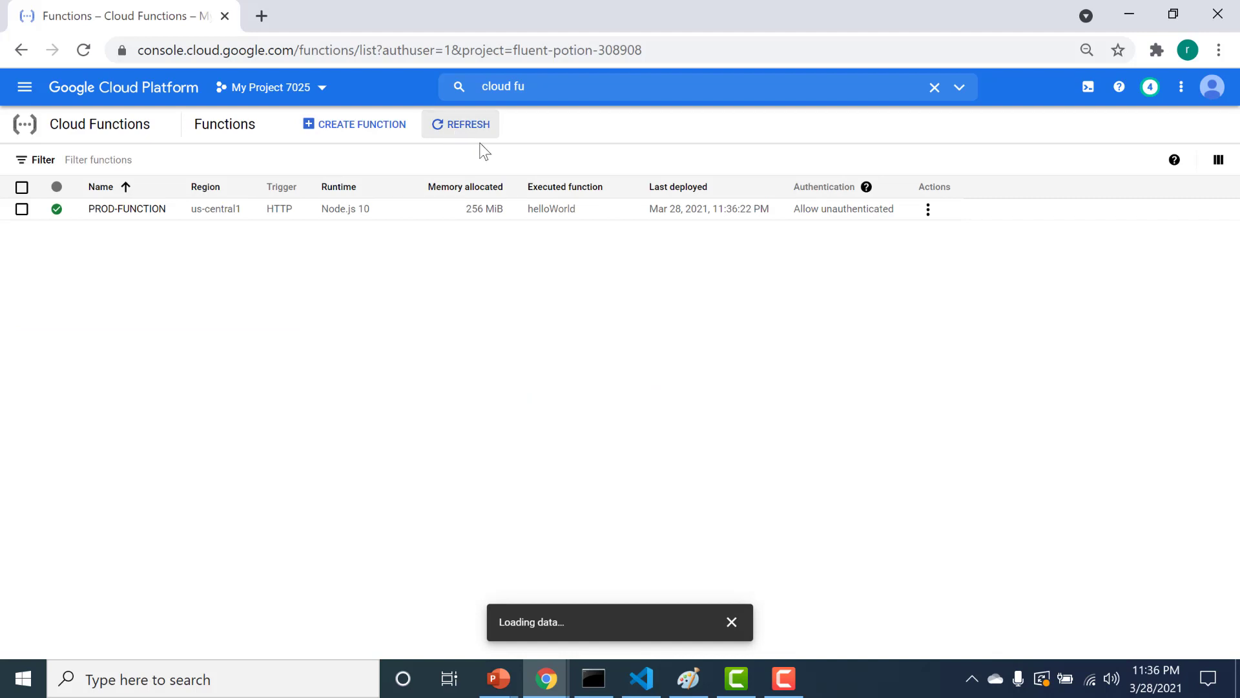
Test PROD-FUNCTION with the empty {} triggering event and check its logs for the two environment variable values
{"action": "left_click", "coordinate": [929, 213]}
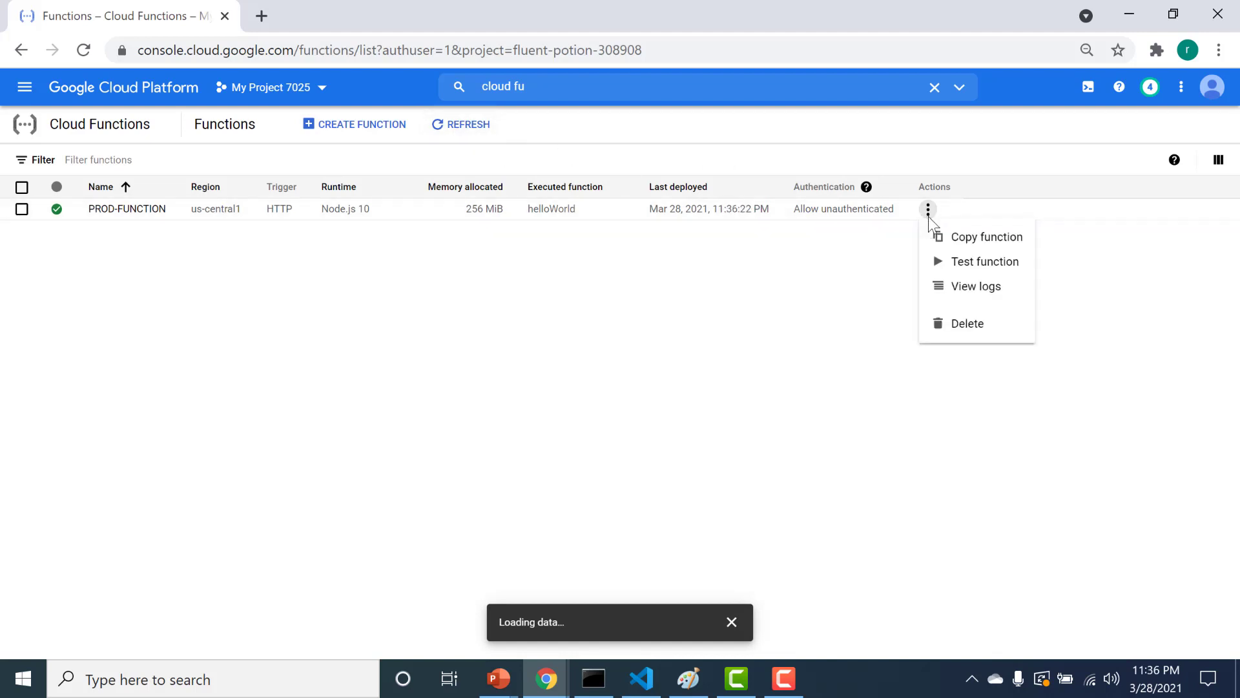
{"action": "left_click", "coordinate": [939, 265]}
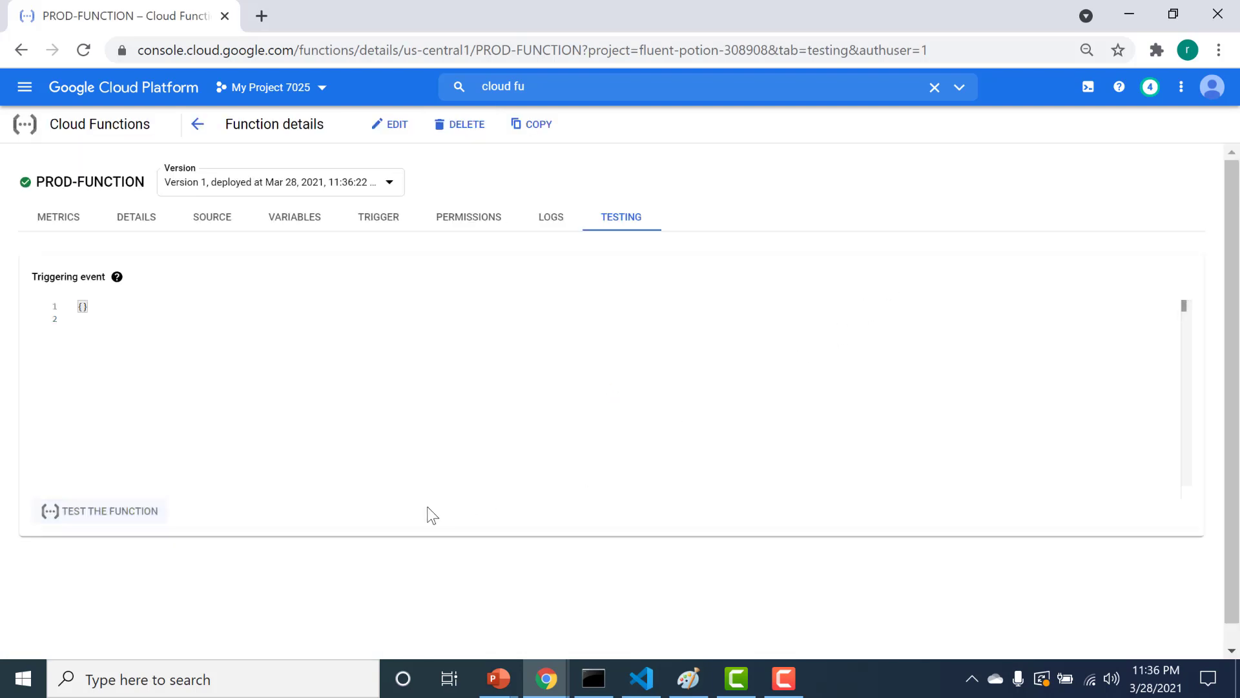
{"action": "left_click", "coordinate": [125, 517]}
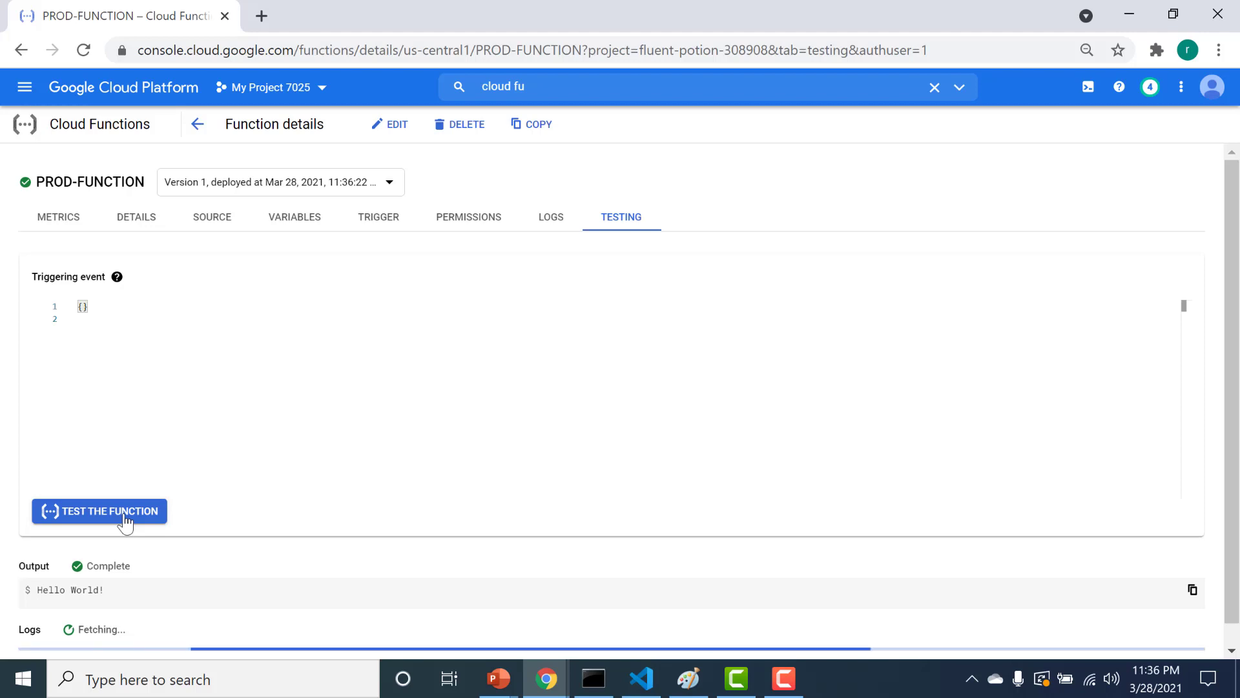
{"action": "left_click", "coordinate": [552, 217]}
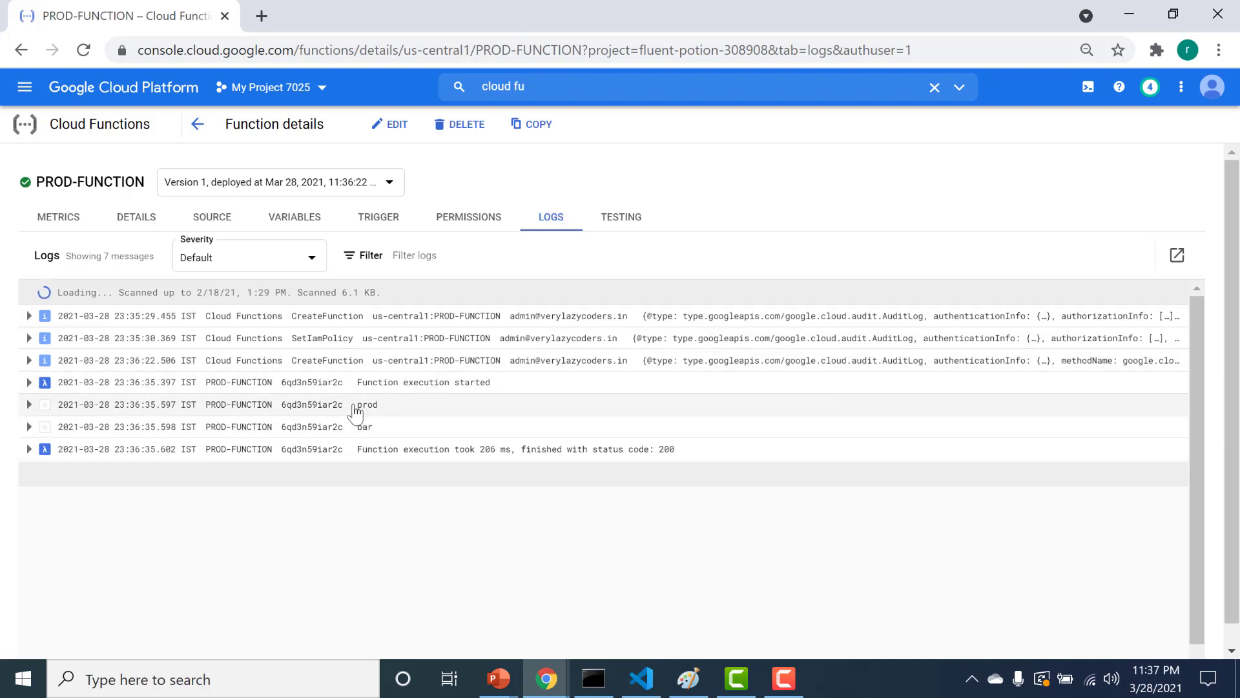
{"action": "left_click_drag", "start_coordinate": [356, 406], "coordinate": [381, 430]}
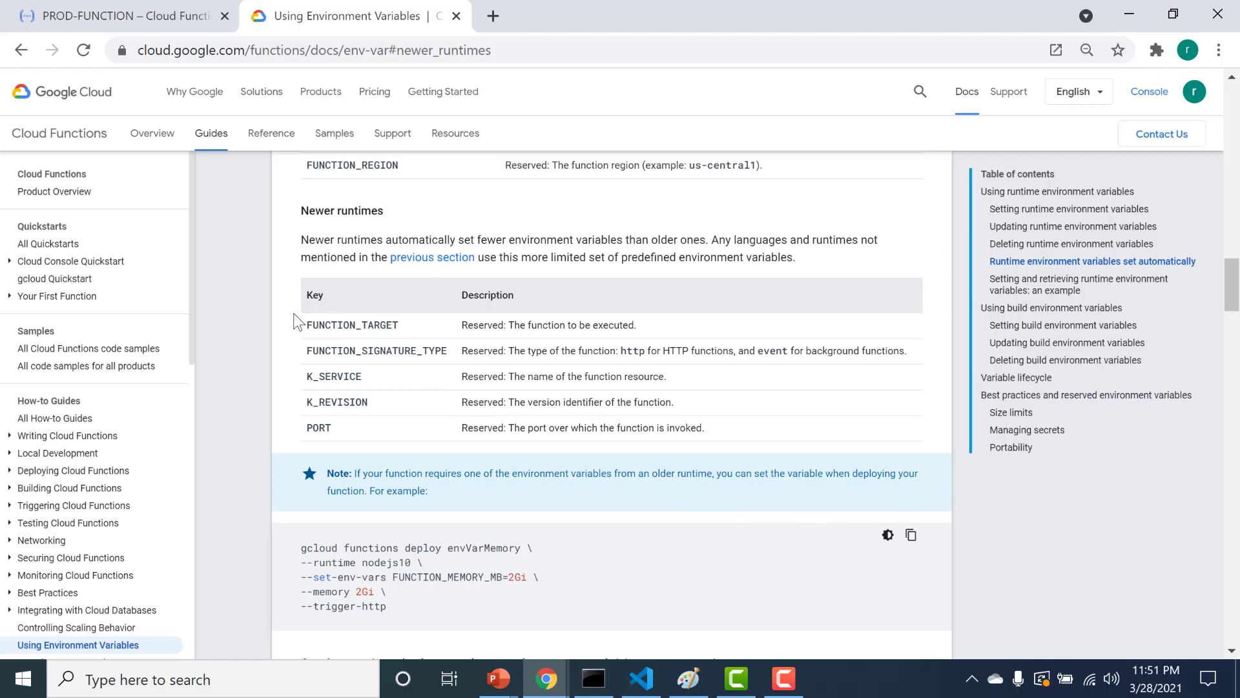
Review the automatically set environment variables for newer and older runtimes in the Using Environment Variables documentation
{"action": "left_click_drag", "start_coordinate": [292, 315], "coordinate": [475, 441]}
{"action": "left_click_drag", "start_coordinate": [1234, 301], "coordinate": [1237, 274]}
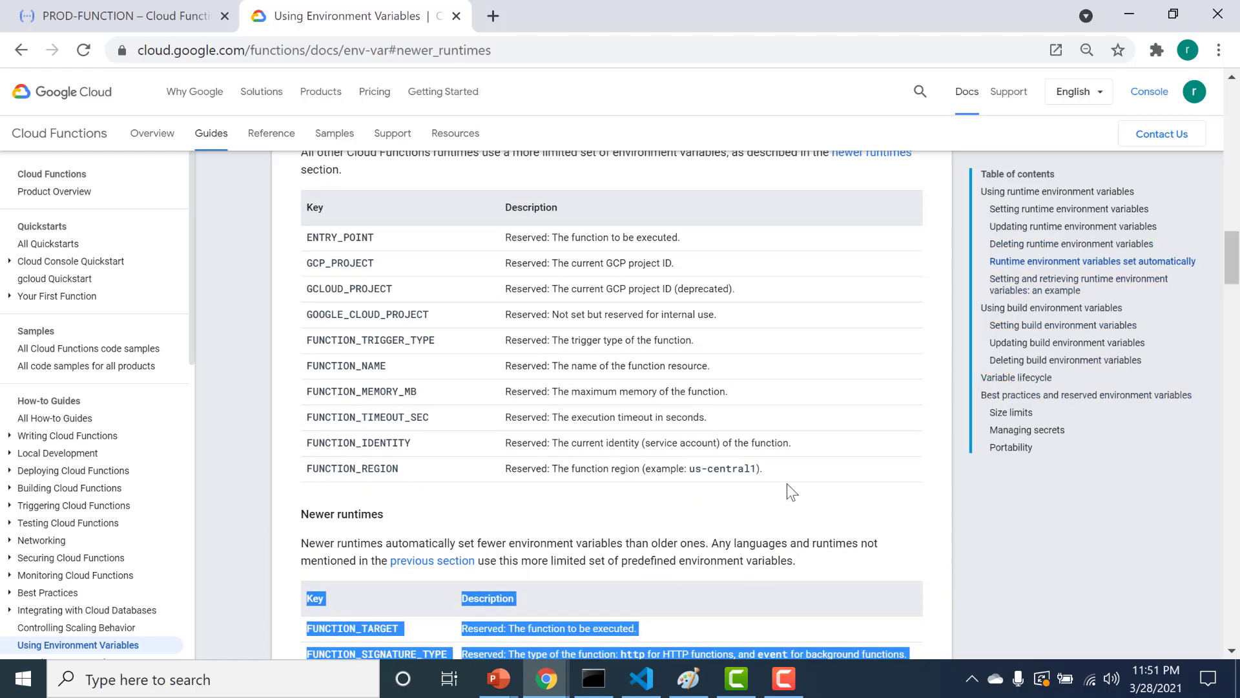
{"action": "left_click", "coordinate": [752, 466]}
{"action": "left_click_drag", "start_coordinate": [752, 466], "coordinate": [319, 241]}
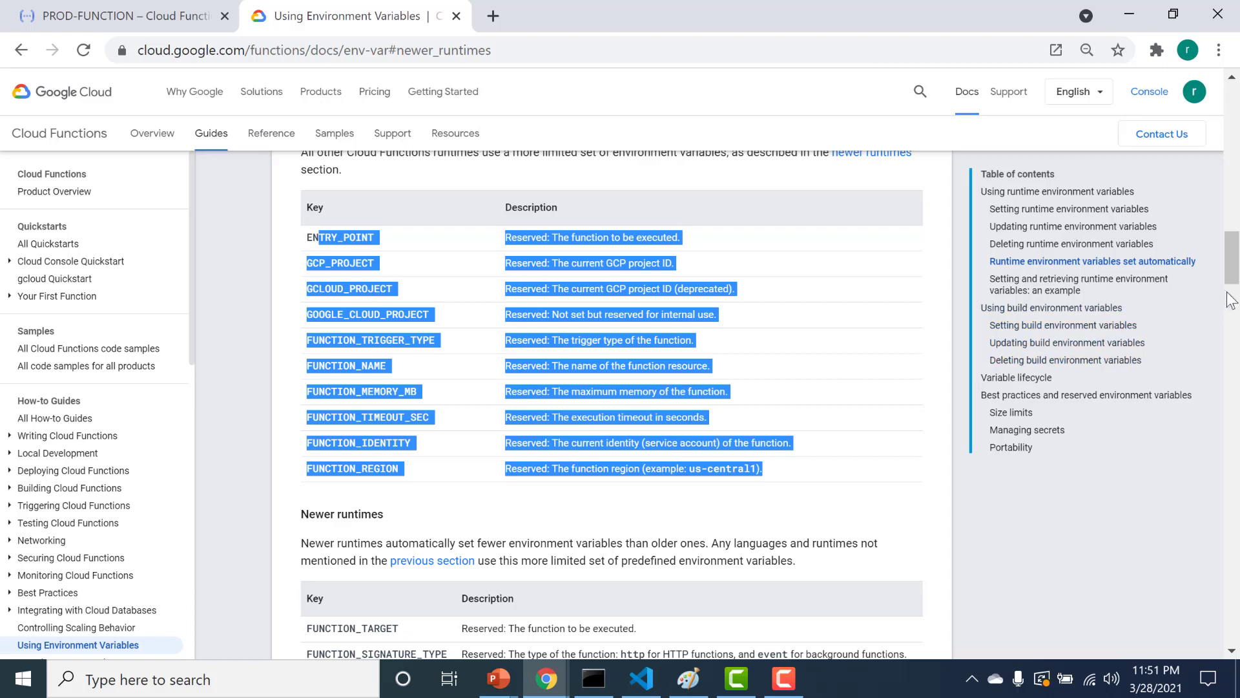
{"action": "left_click_drag", "start_coordinate": [1235, 279], "coordinate": [1237, 303]}
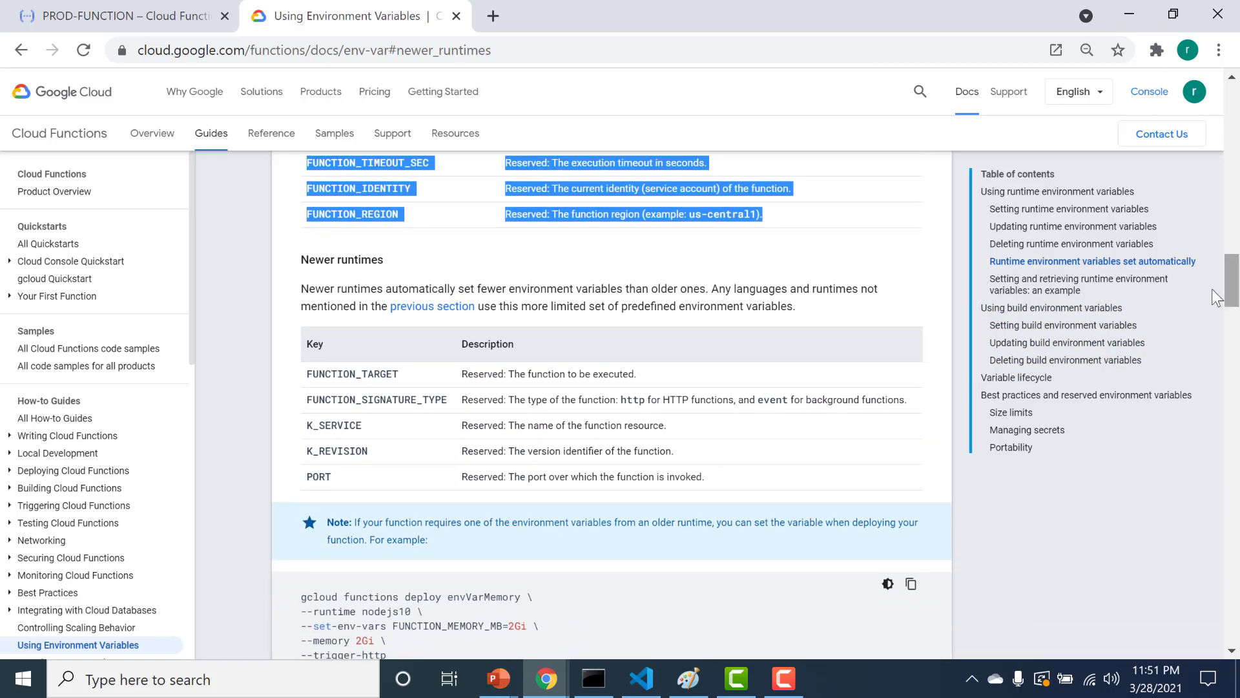
{"action": "left_click", "coordinate": [331, 394]}
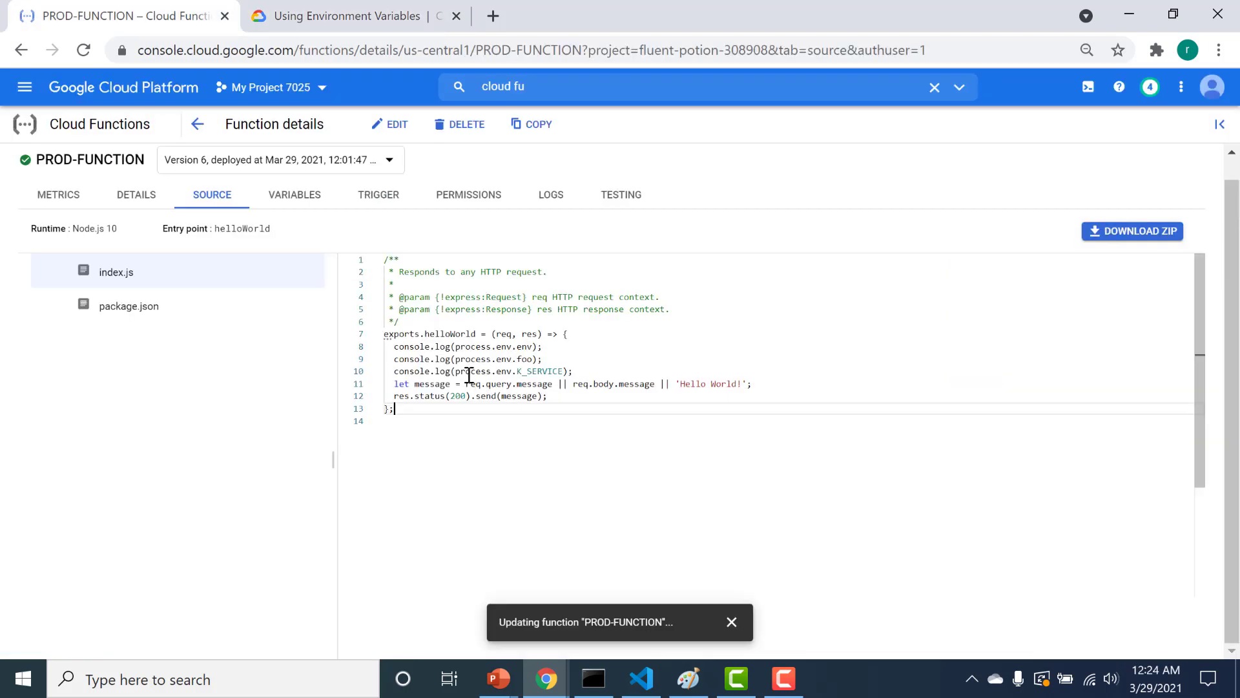
Examine the process.env.K_SERVICE log statement in the deployed index.js source and compare it with the function's name
{"action": "left_click_drag", "start_coordinate": [502, 374], "coordinate": [524, 373]}
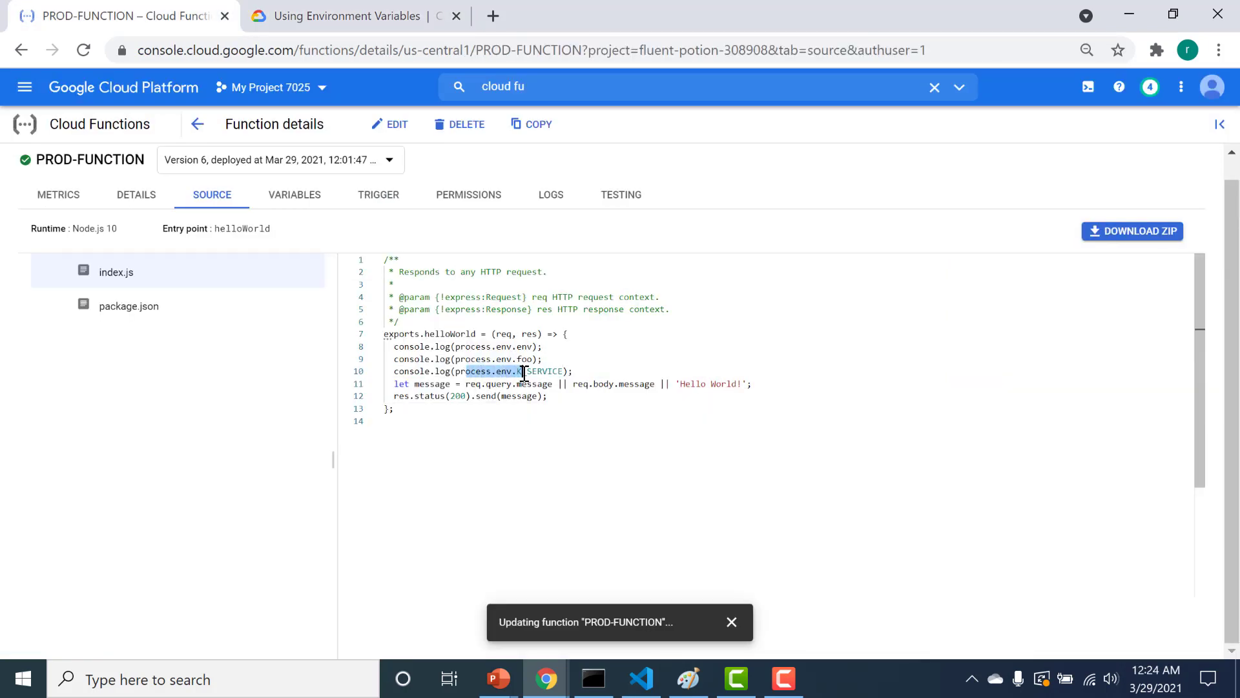
{"action": "double_click", "coordinate": [524, 372]}
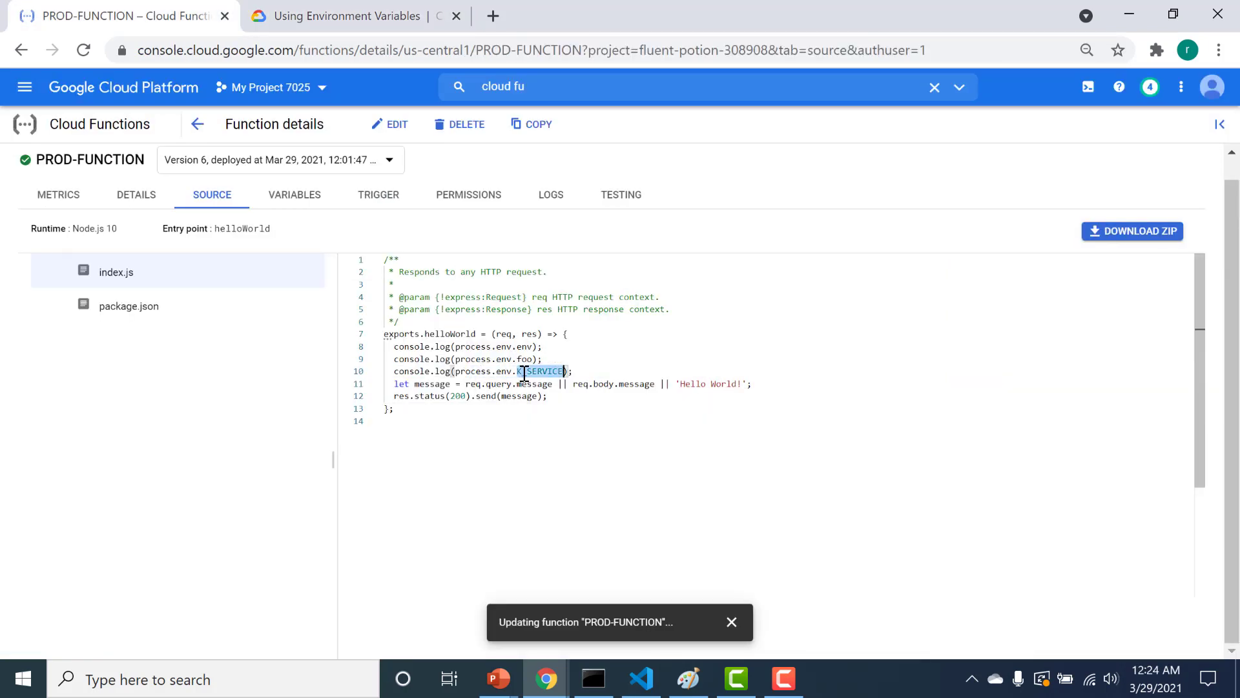
{"action": "left_click", "coordinate": [561, 370]}
{"action": "left_click_drag", "start_coordinate": [562, 370], "coordinate": [516, 371]}
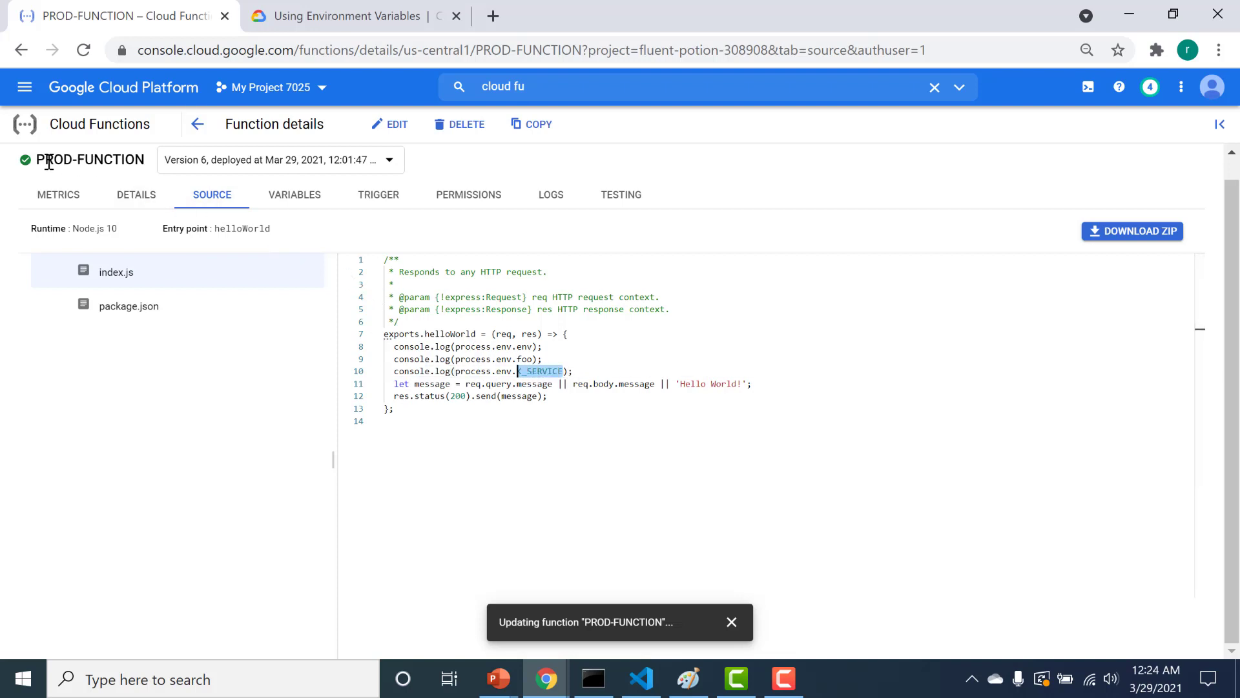
{"action": "left_click_drag", "start_coordinate": [33, 160], "coordinate": [136, 162]}
{"action": "left_click", "coordinate": [420, 371]}
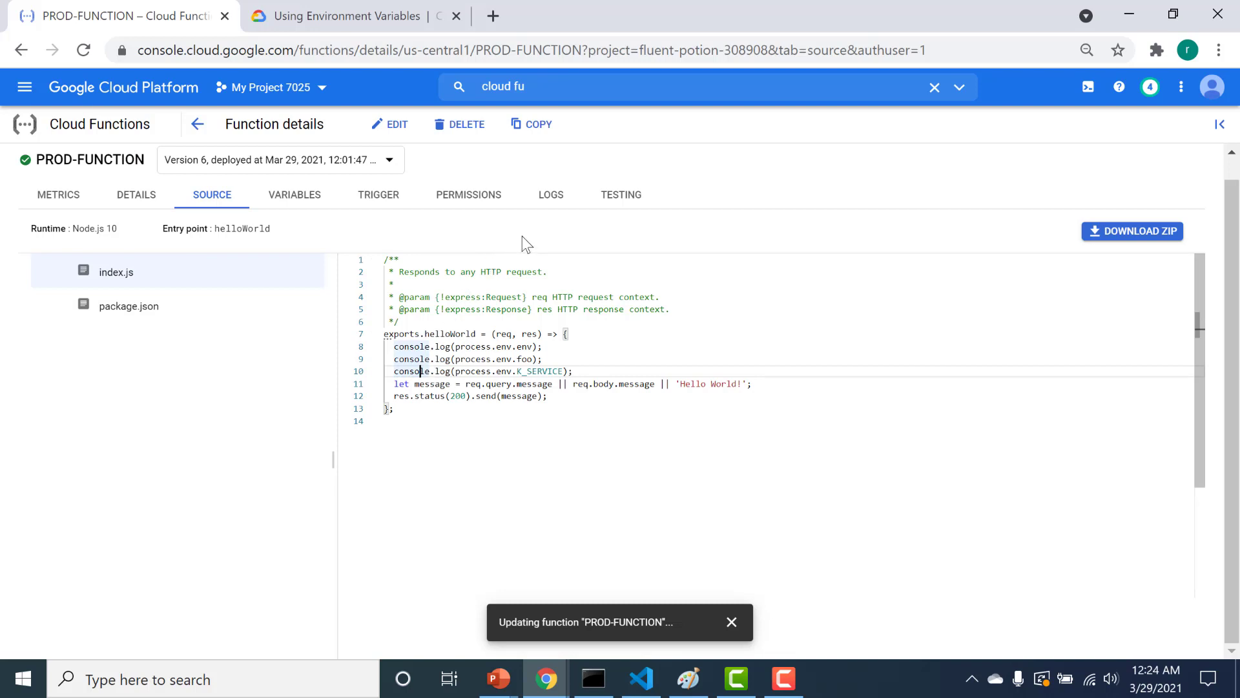
Check the function's logs for the value logged by the K_SERVICE statement in the latest execution
{"action": "left_click", "coordinate": [557, 199]}
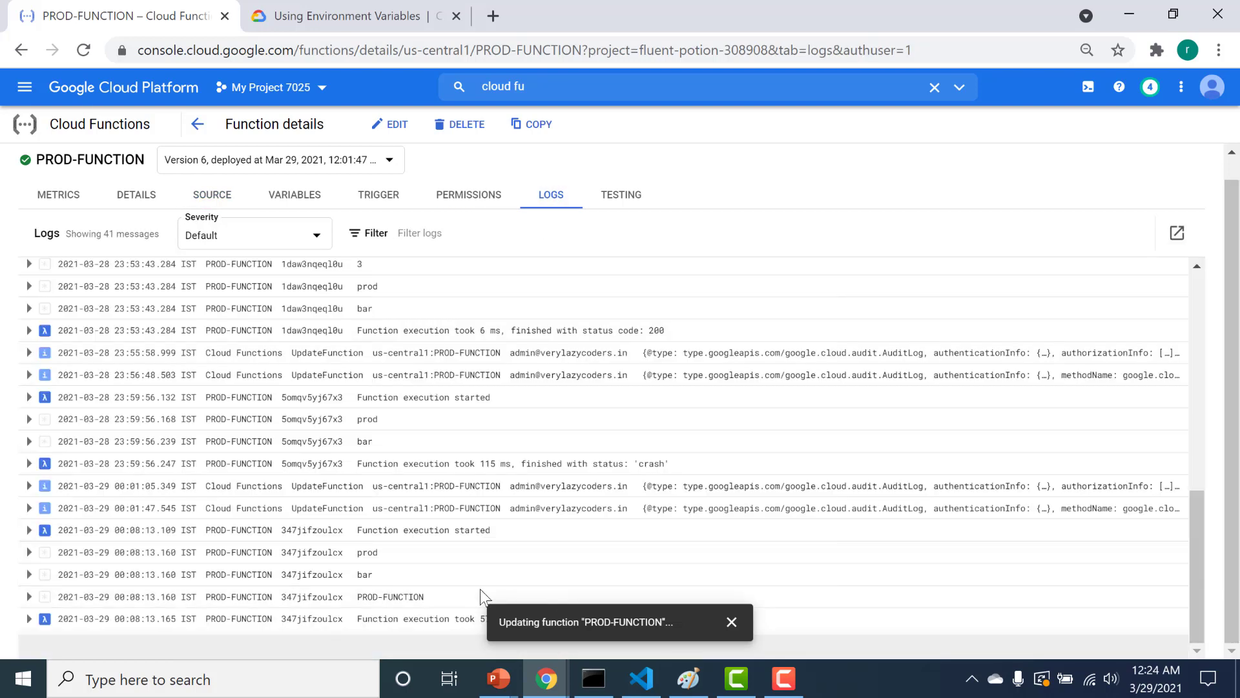
{"action": "left_click_drag", "start_coordinate": [357, 597], "coordinate": [423, 602]}
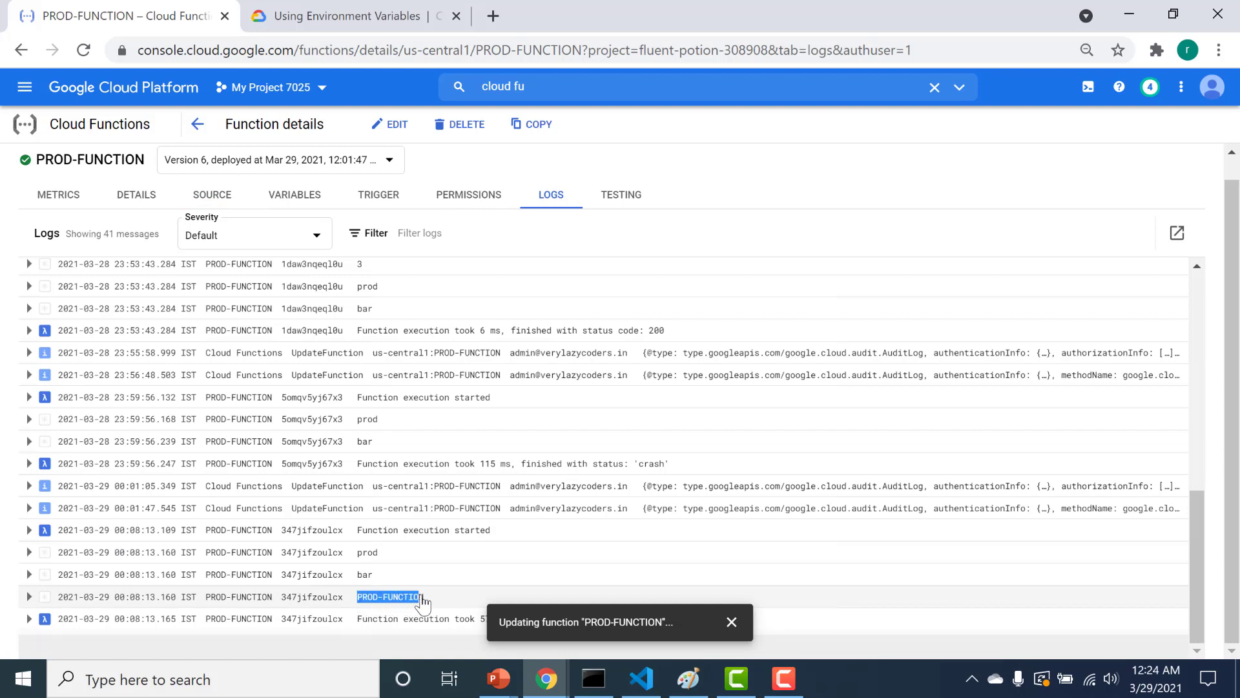